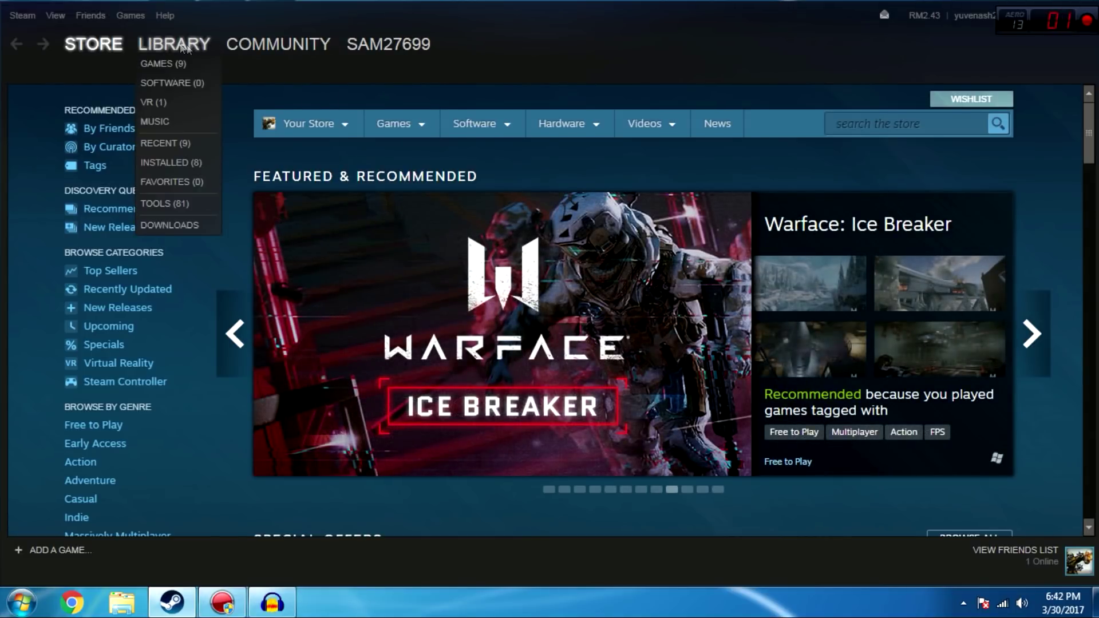
Open the Steam menu in the client's top-left menu bar
left_click(30, 17)
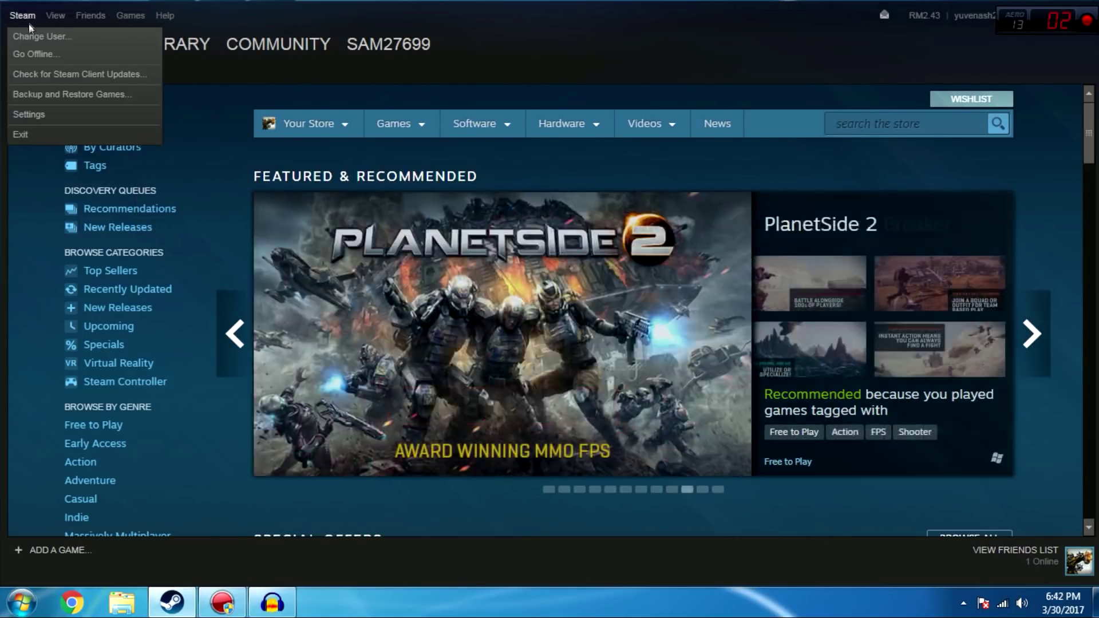
Open the Steam Library Folders list in Settings' Downloads section
left_click(52, 111)
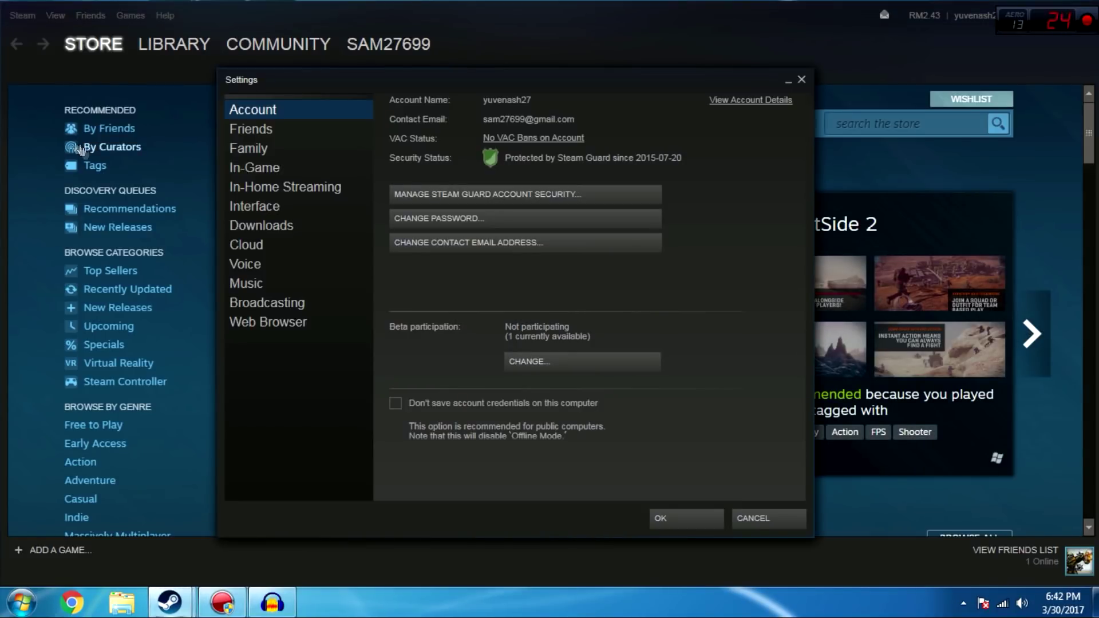
left_click(262, 223)
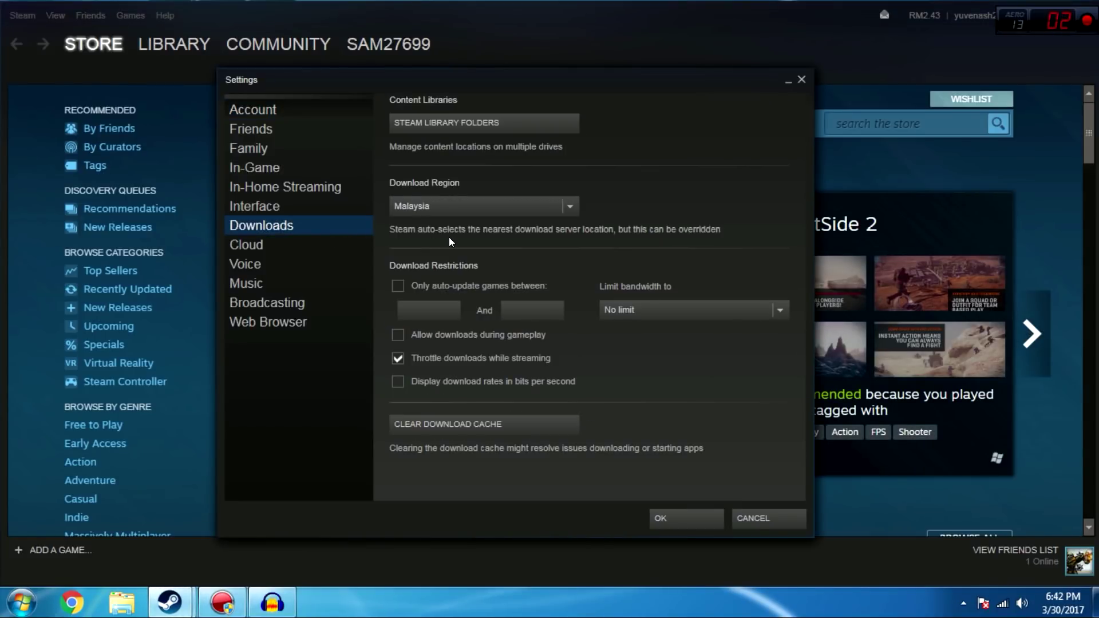
left_click(486, 121)
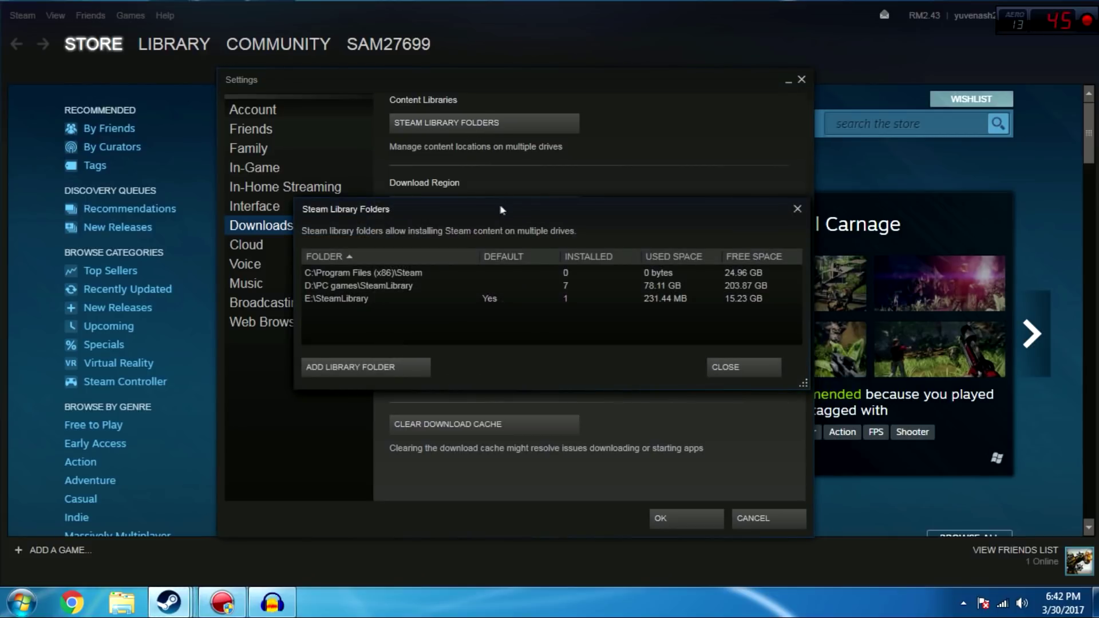
Select the E:\SteamLibrary entry and start adding a library folder, listing available drives
left_click_drag(501, 210, 540, 76)
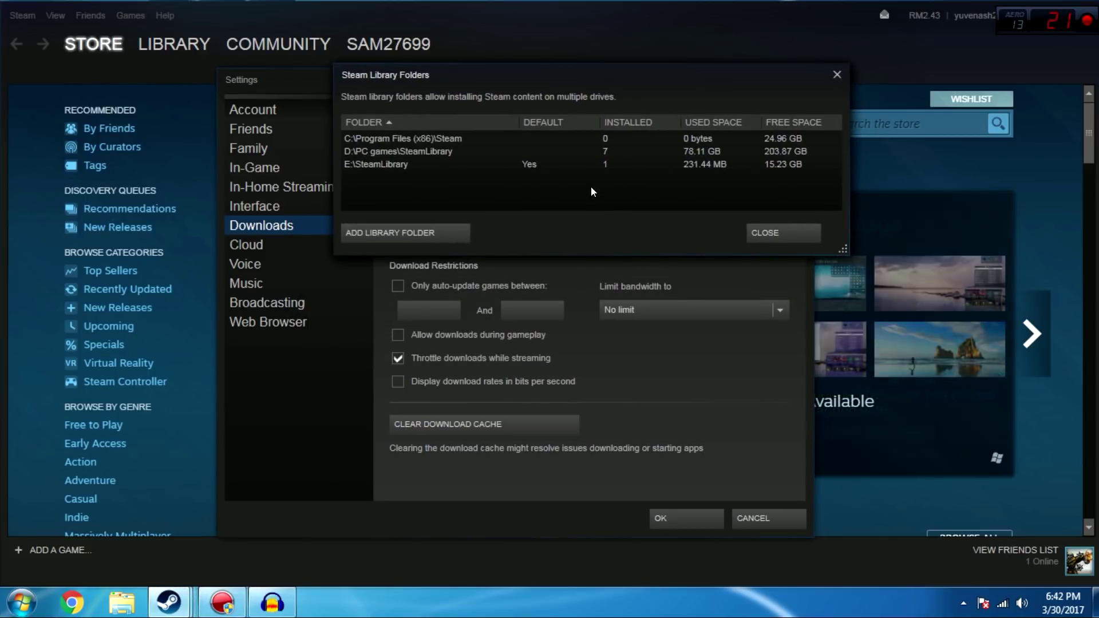
left_click(471, 166)
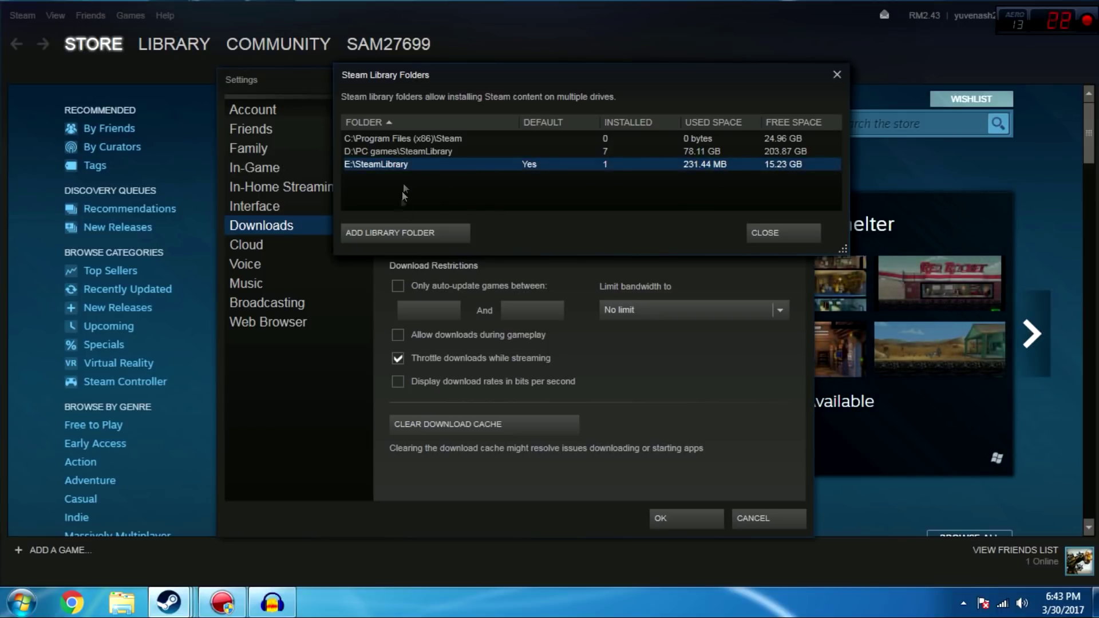
left_click(381, 230)
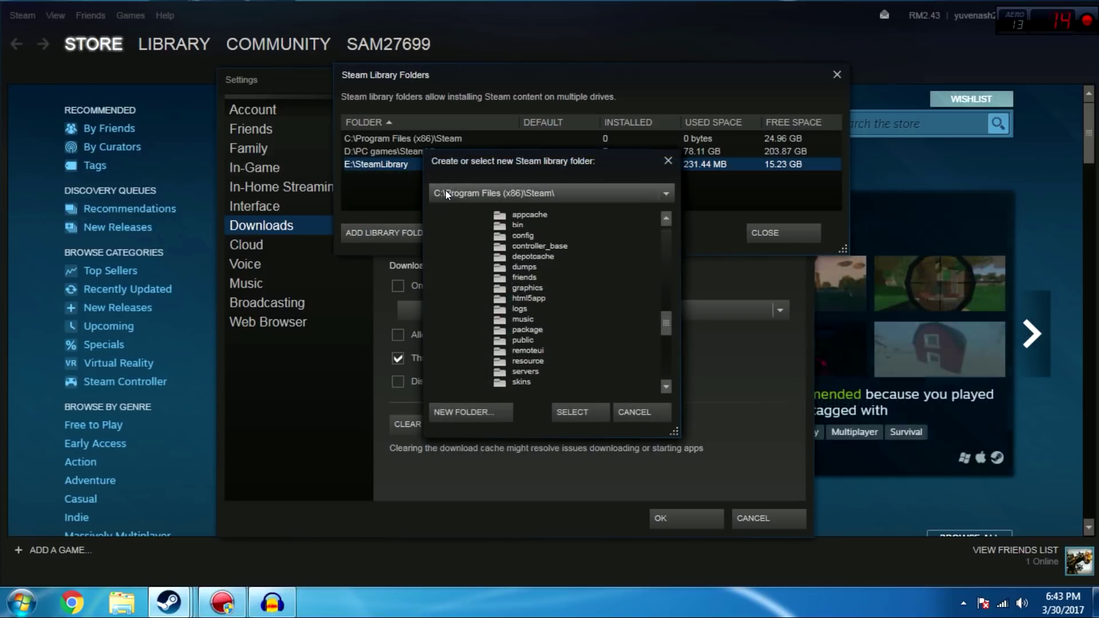
left_click(660, 193)
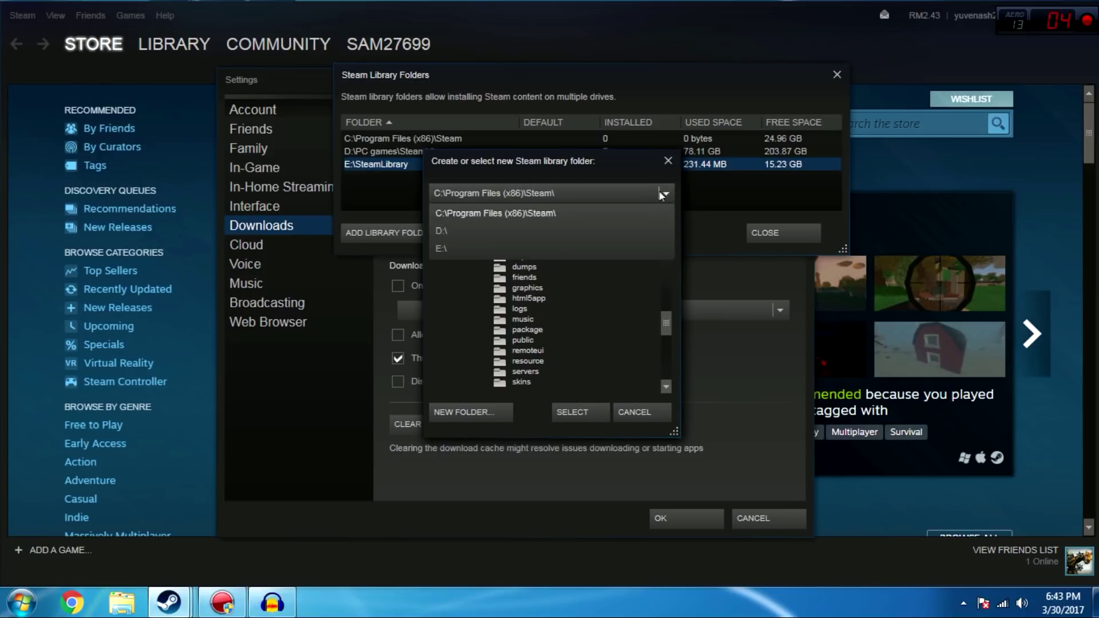
Browse E:\, abandon a new folder, then close the picker and Library Folders list
left_click(528, 247)
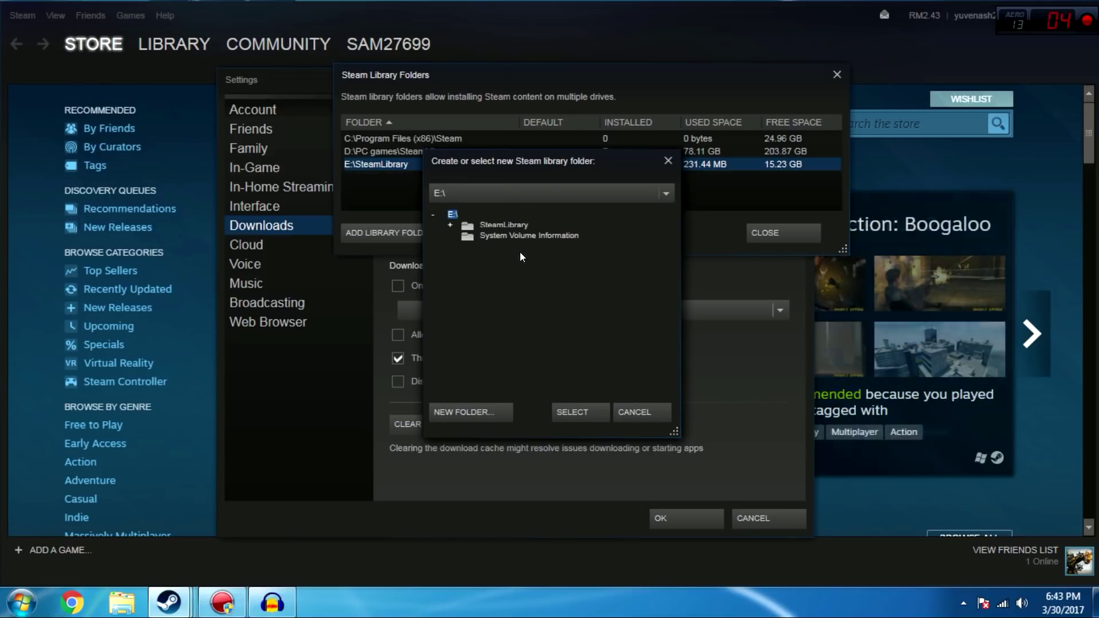
left_click(457, 410)
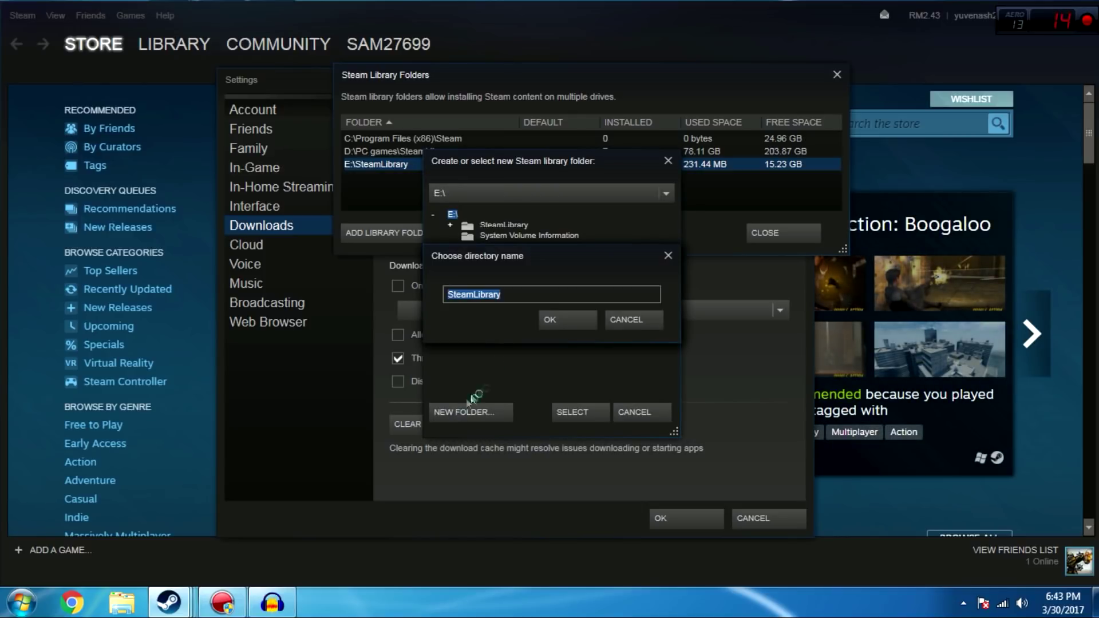
left_click(668, 255)
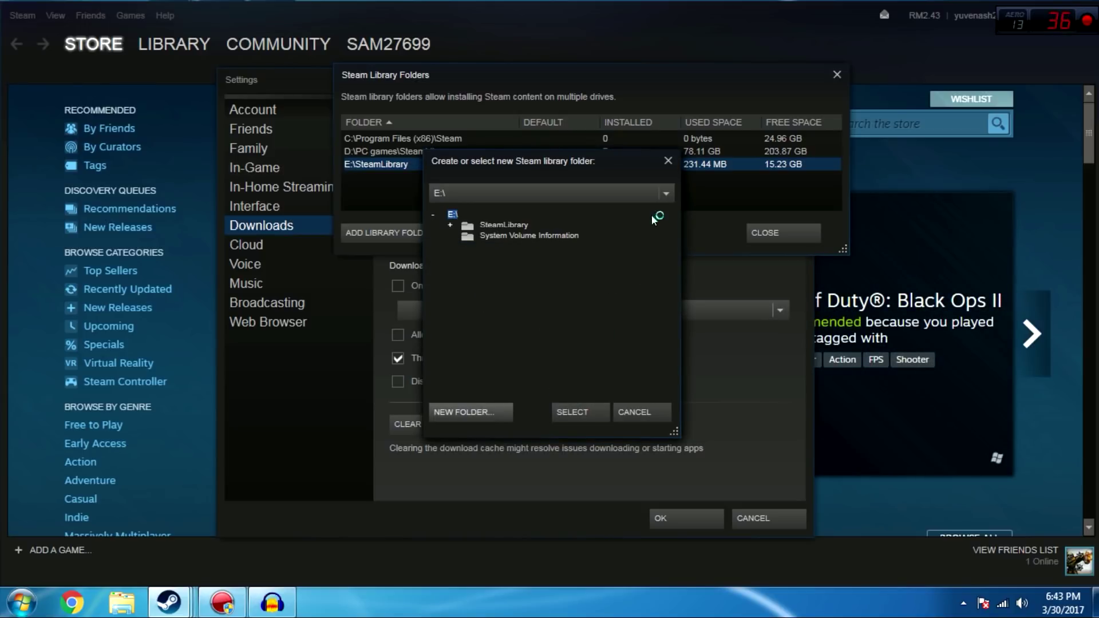
left_click(668, 161)
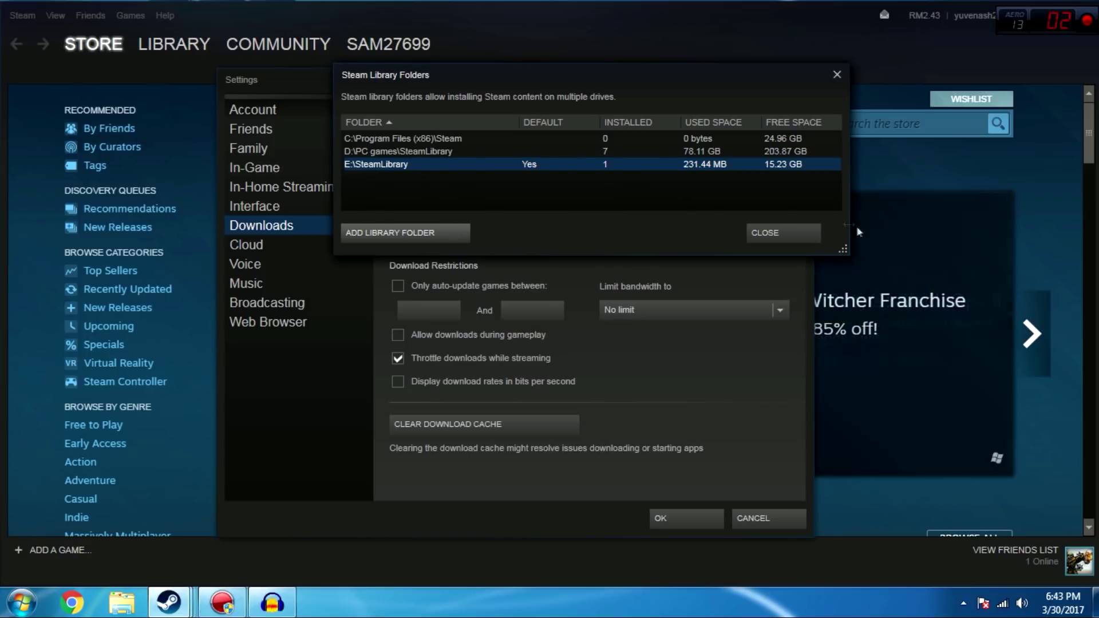
left_click(761, 233)
Save the settings, then browse Free to Play games to the Line of Sight page
left_click(674, 511)
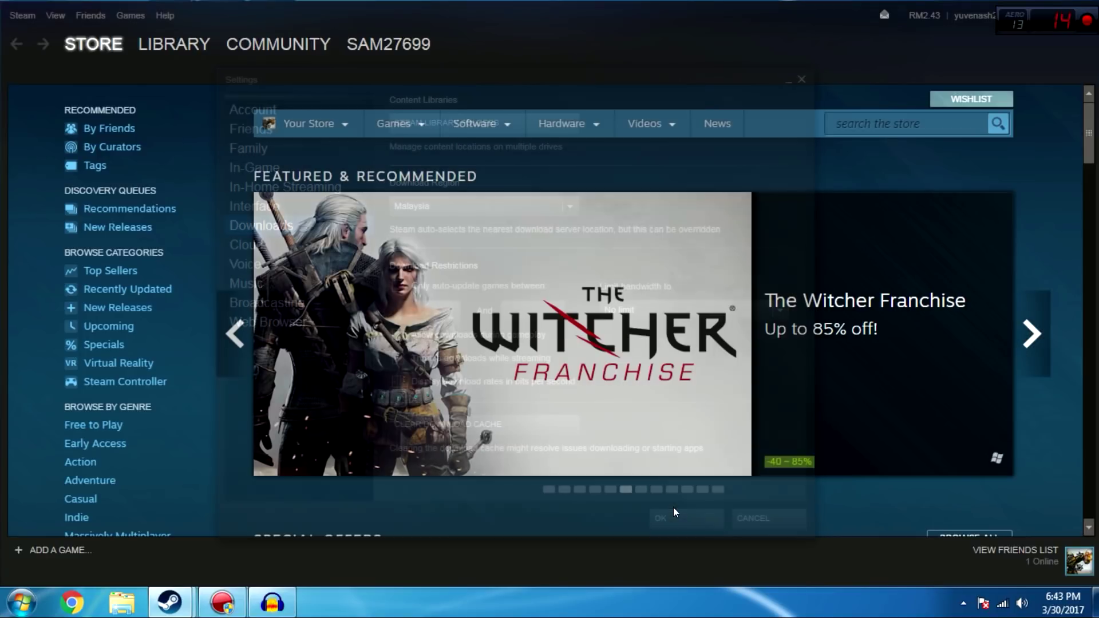
left_click(891, 119)
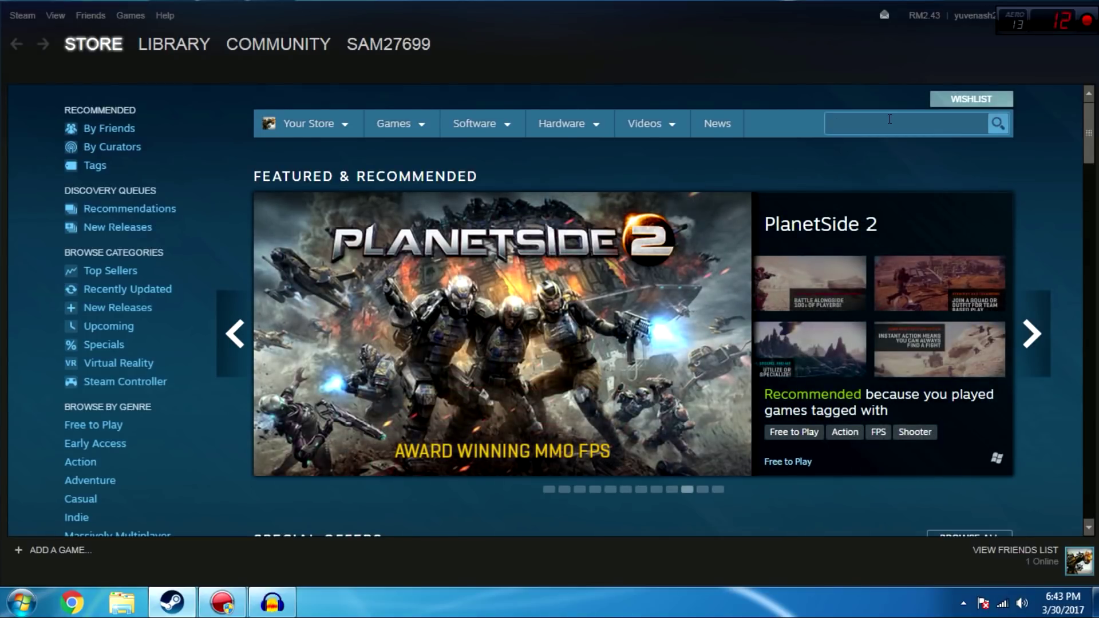
scroll(902, 189, "down", 3)
scroll(906, 223, "down", 1)
scroll(912, 248, "down", 5)
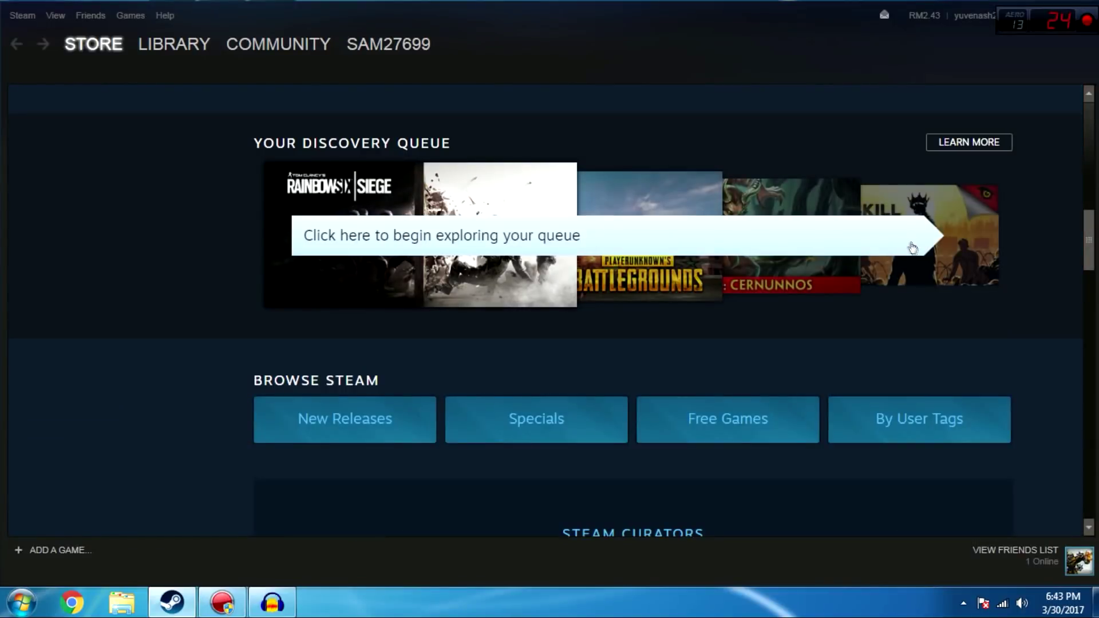
scroll(908, 248, "down", 5)
scroll(774, 250, "up", 3)
left_click(775, 250)
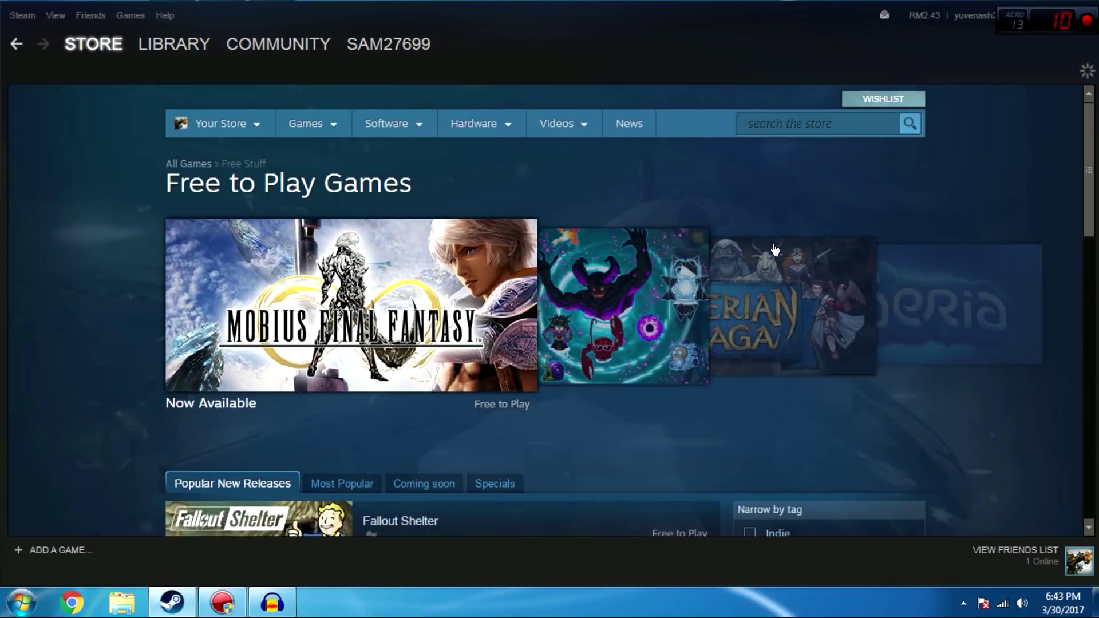
scroll(552, 233, "down", 3)
scroll(553, 235, "down", 3)
scroll(553, 235, "down", 3)
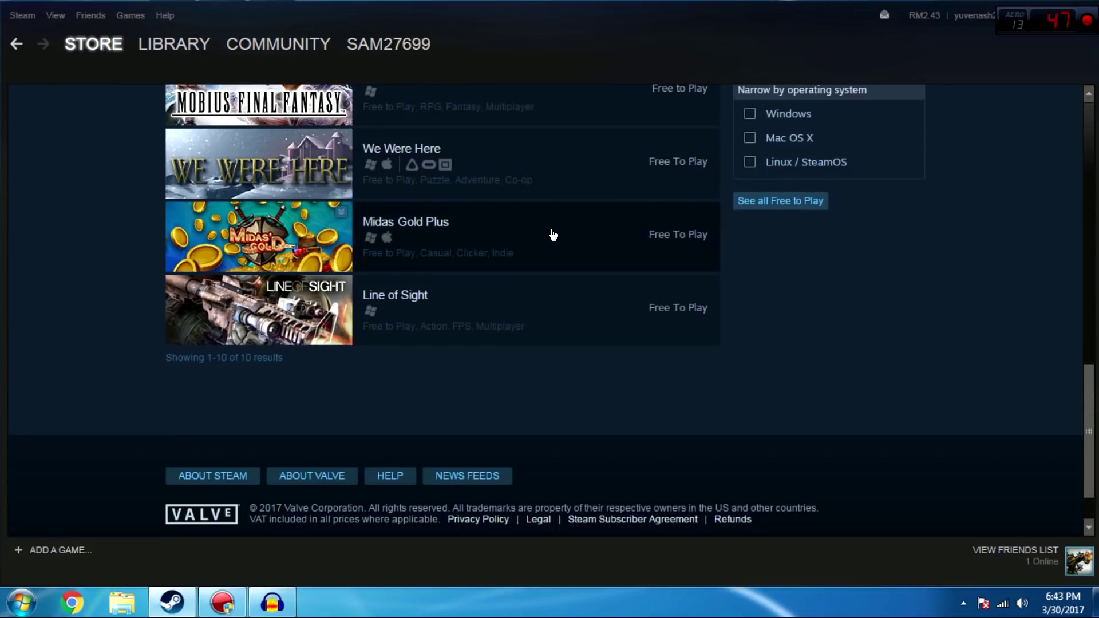
scroll(553, 236, "up", 2)
scroll(510, 347, "down", 1)
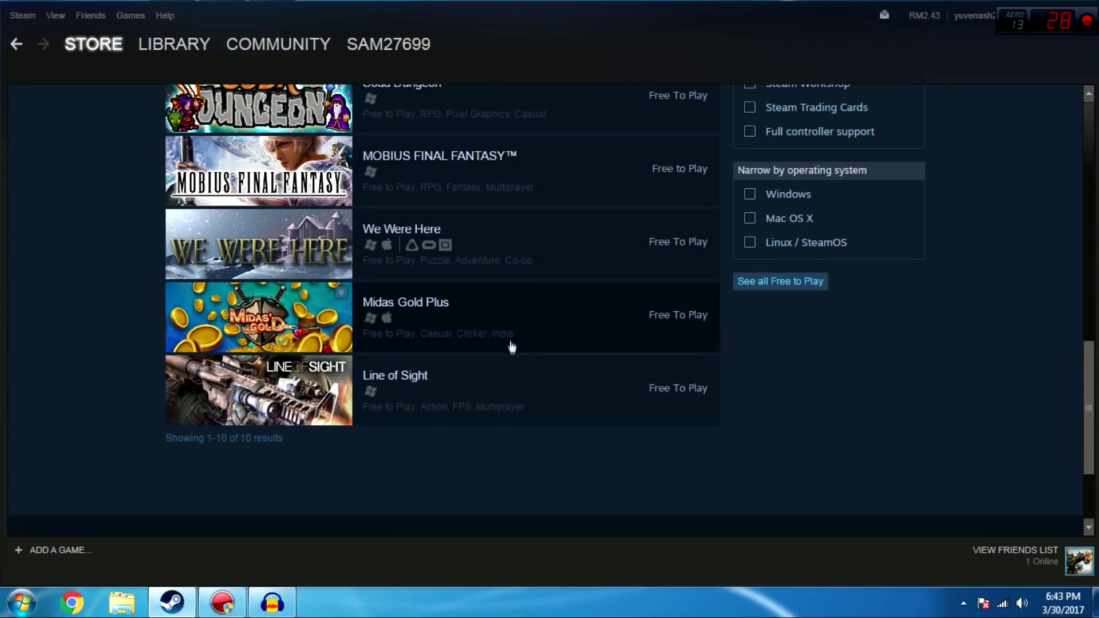
left_click(500, 368)
scroll(628, 386, "down", 2)
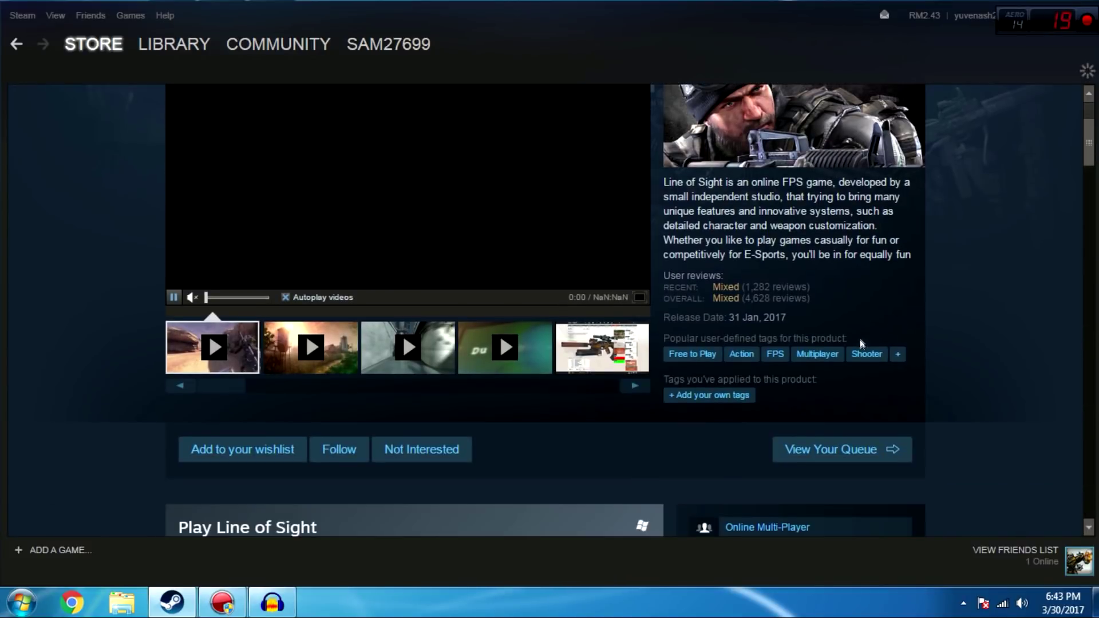
scroll(628, 385, "down", 1)
scroll(628, 386, "down", 1)
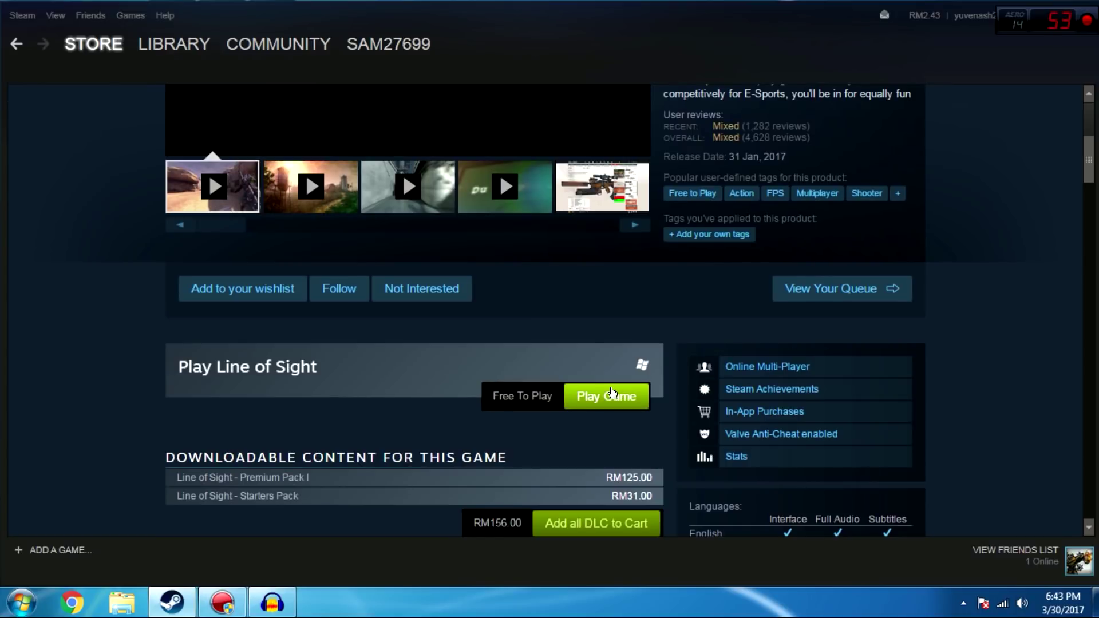
Begin installing Line of Sight, review the E:\SteamLibrary install location, then cancel
left_click(612, 392)
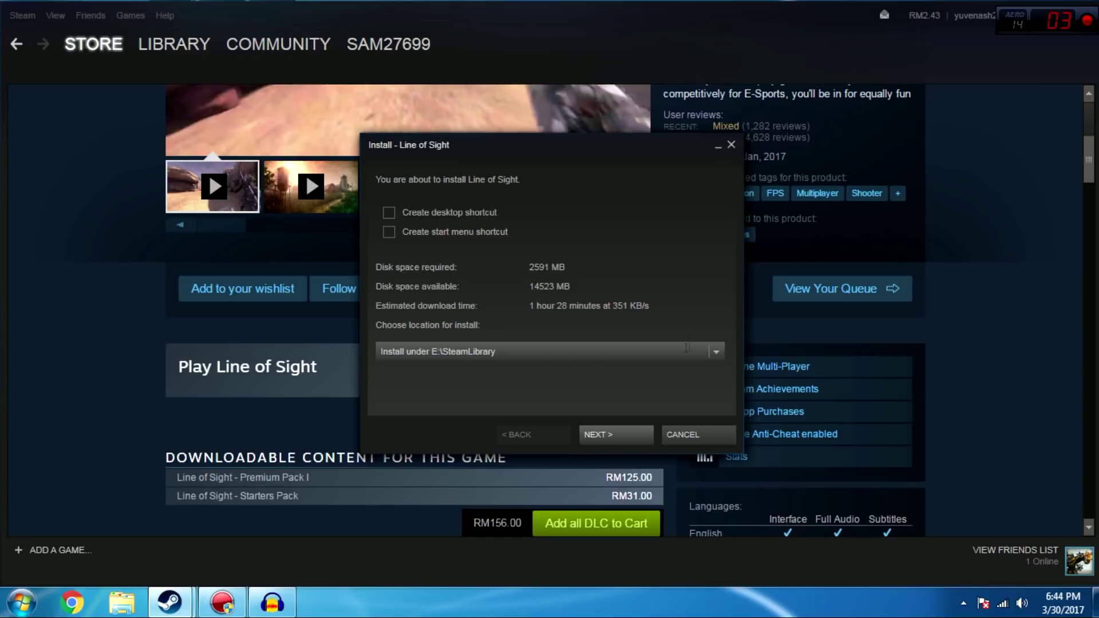
left_click(710, 354)
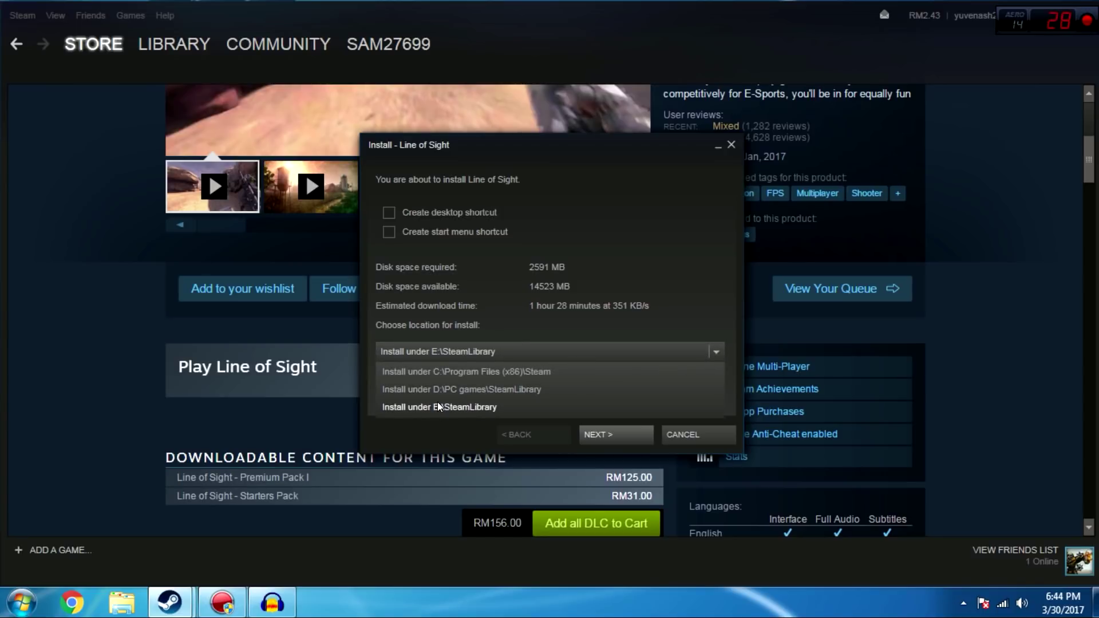
left_click(679, 437)
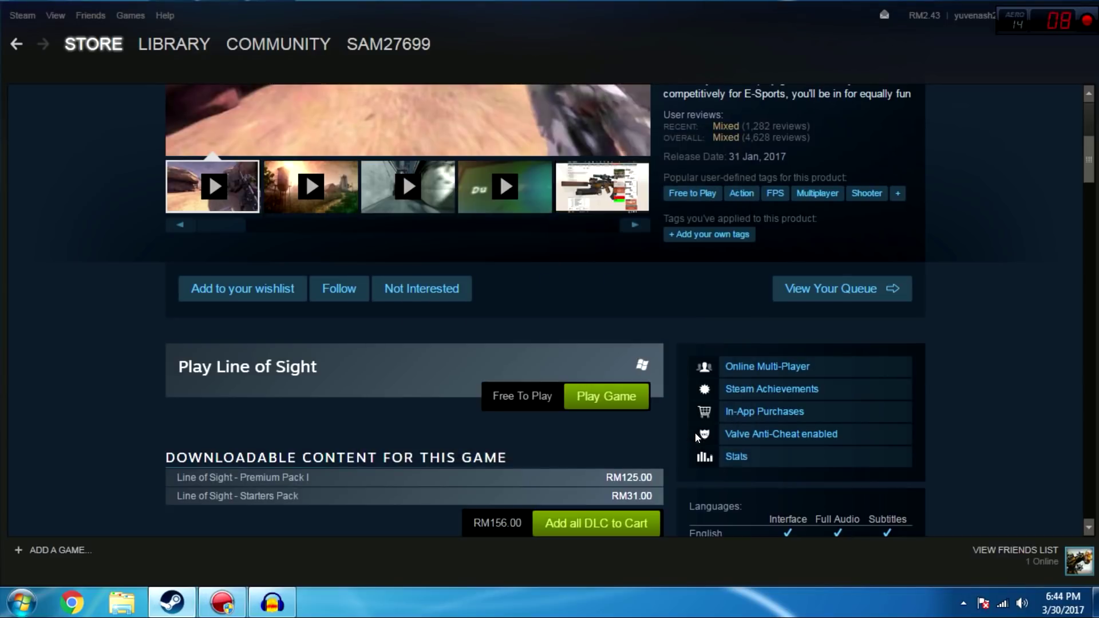
scroll(761, 413, "up", 4)
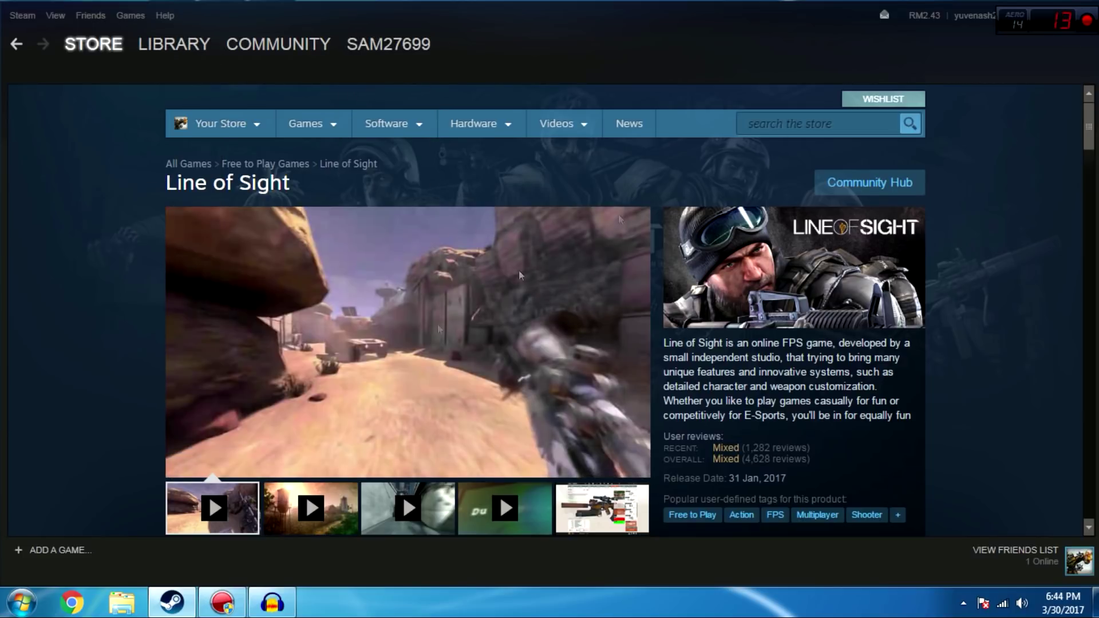
left_click(72, 603)
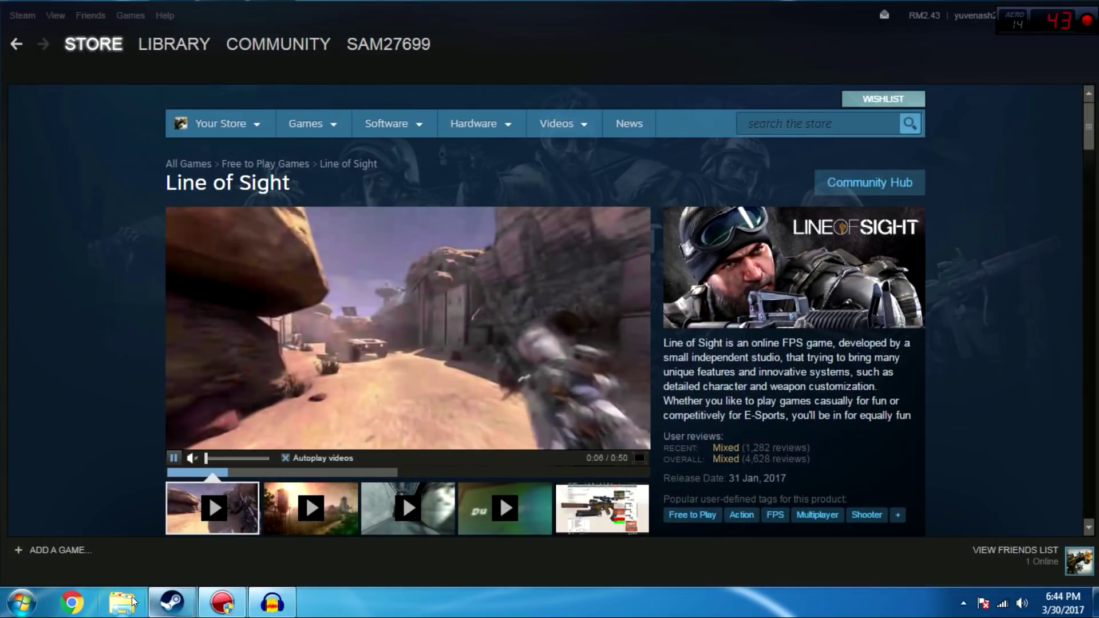
Navigate Explorer to E:\SteamLibrary\steamapps\common on the STEAM GAMES drive
left_click(122, 603)
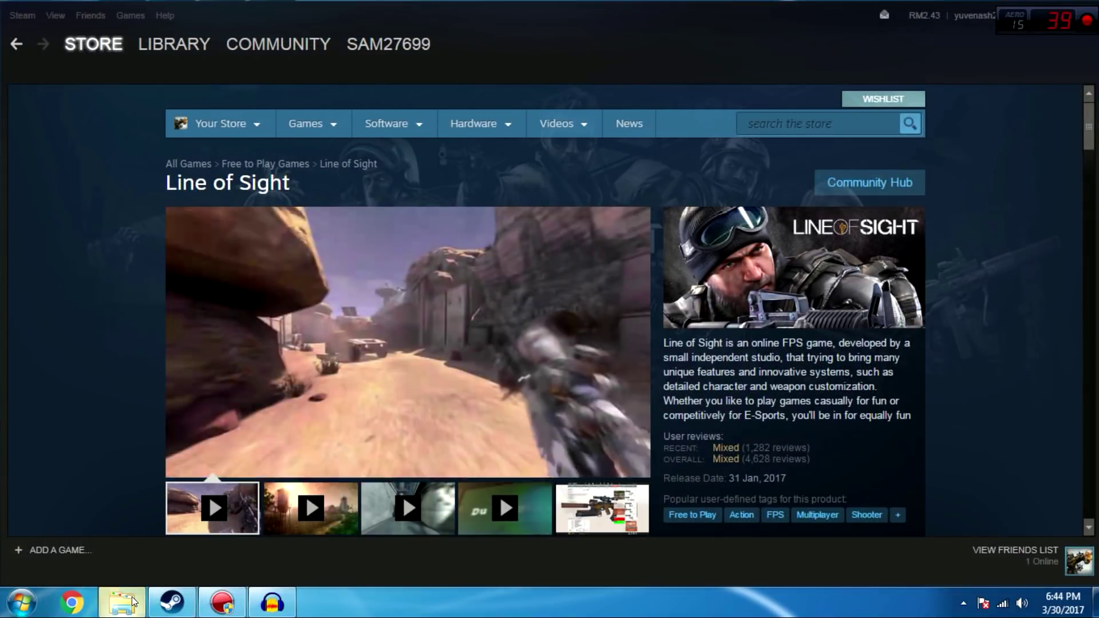
left_click(220, 396)
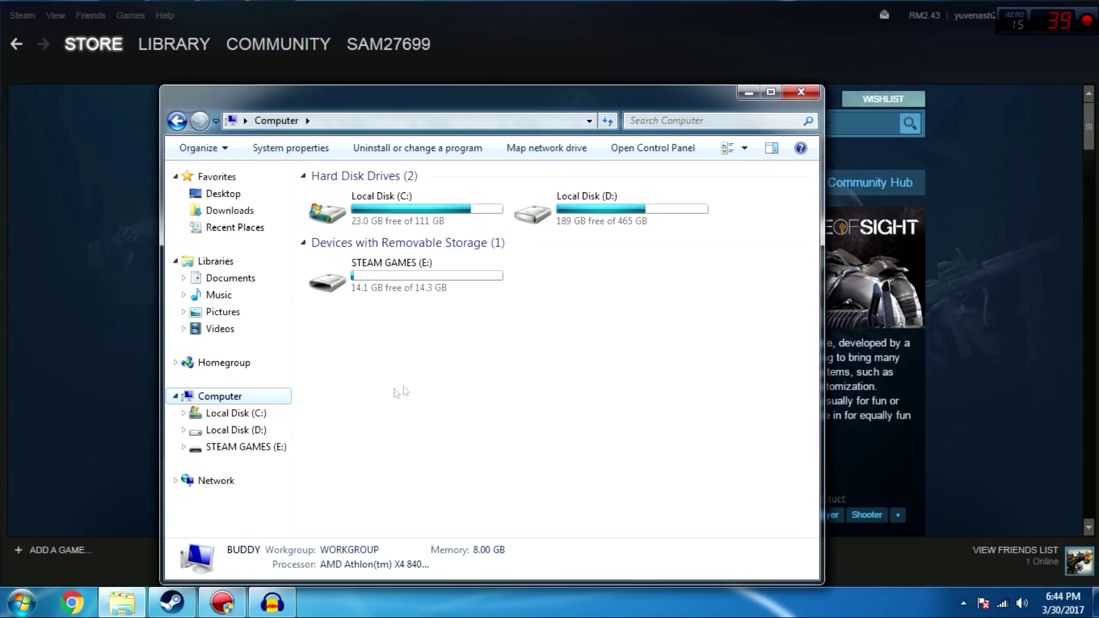
double_click(408, 293)
double_click(380, 200)
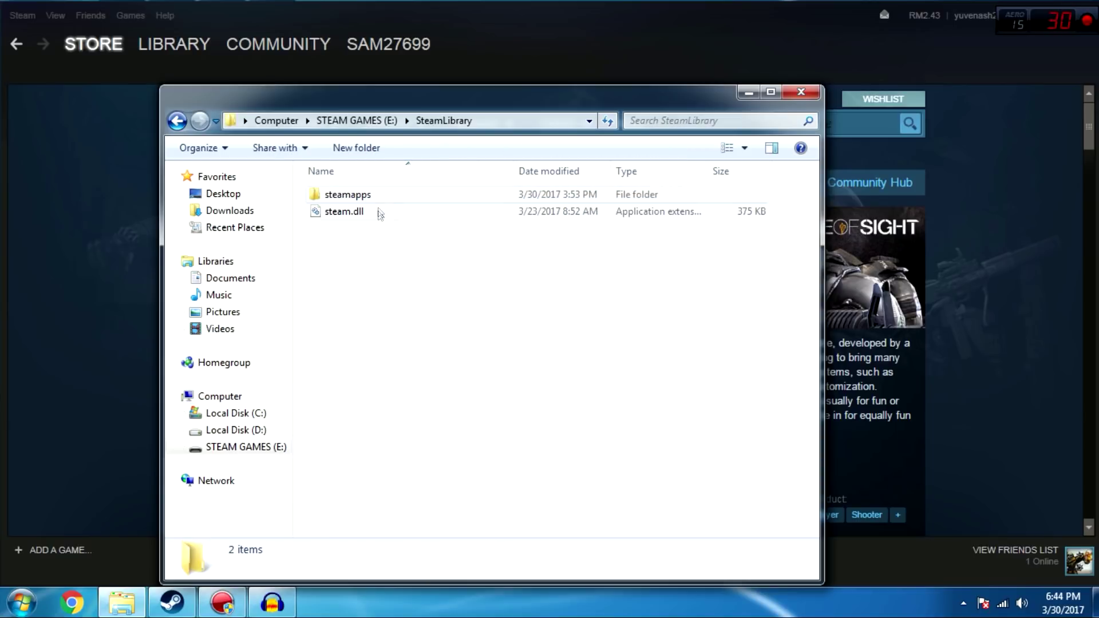
double_click(380, 196)
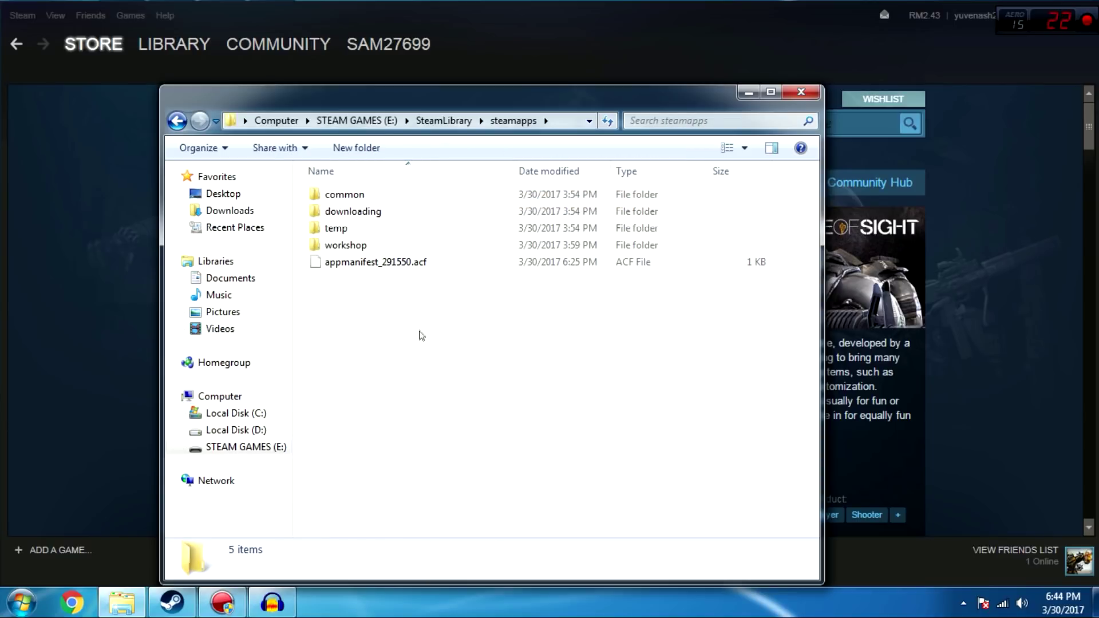
double_click(409, 197)
Inspect the Brawlhalla folder, close Explorer, and switch Steam to the games library
left_click(348, 195)
left_click(458, 342)
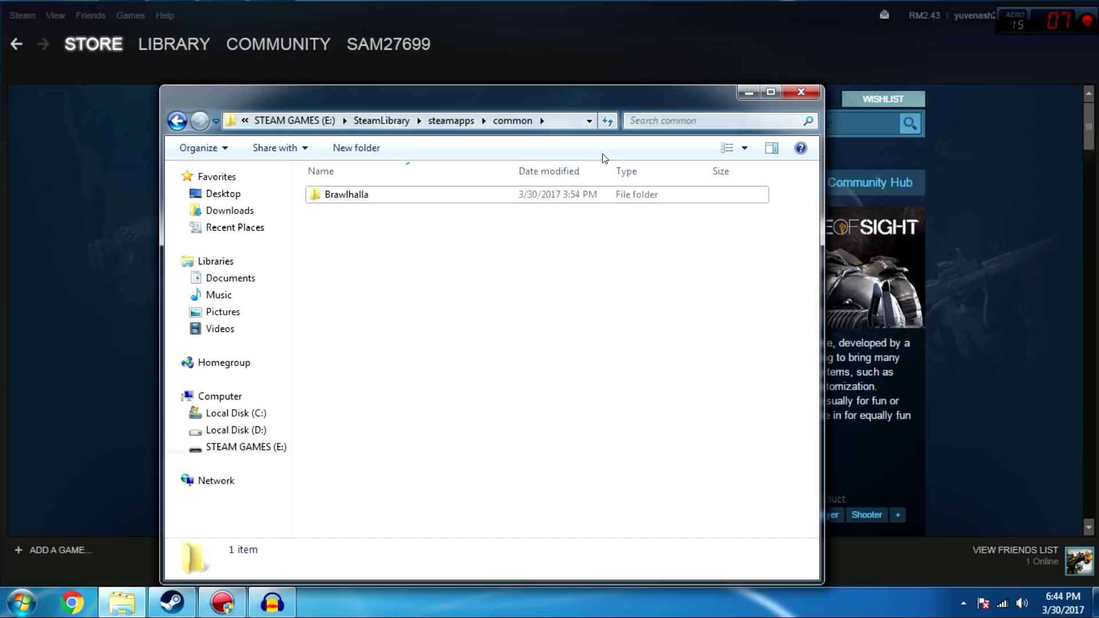
left_click(788, 91)
mouse_move(306, 123)
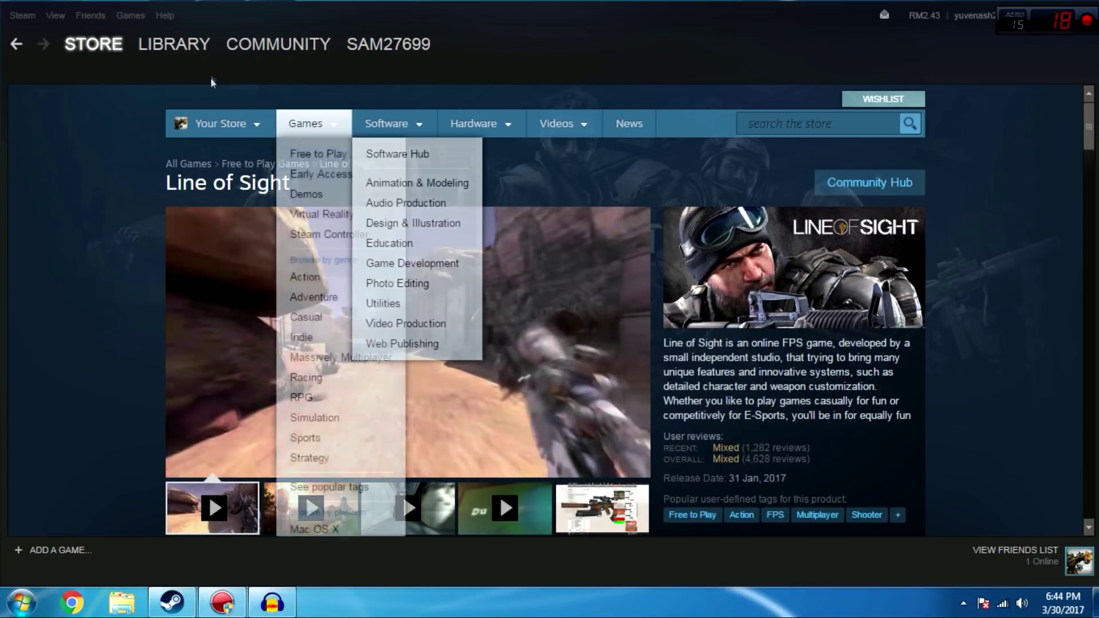
left_click(183, 63)
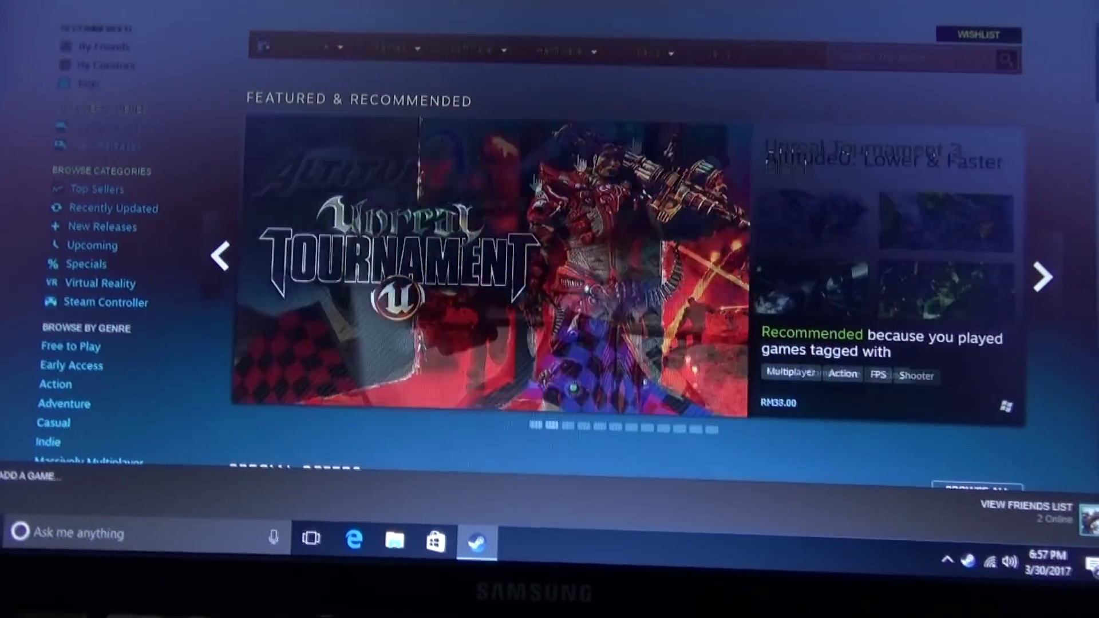
scroll(602, 283, "down", 10)
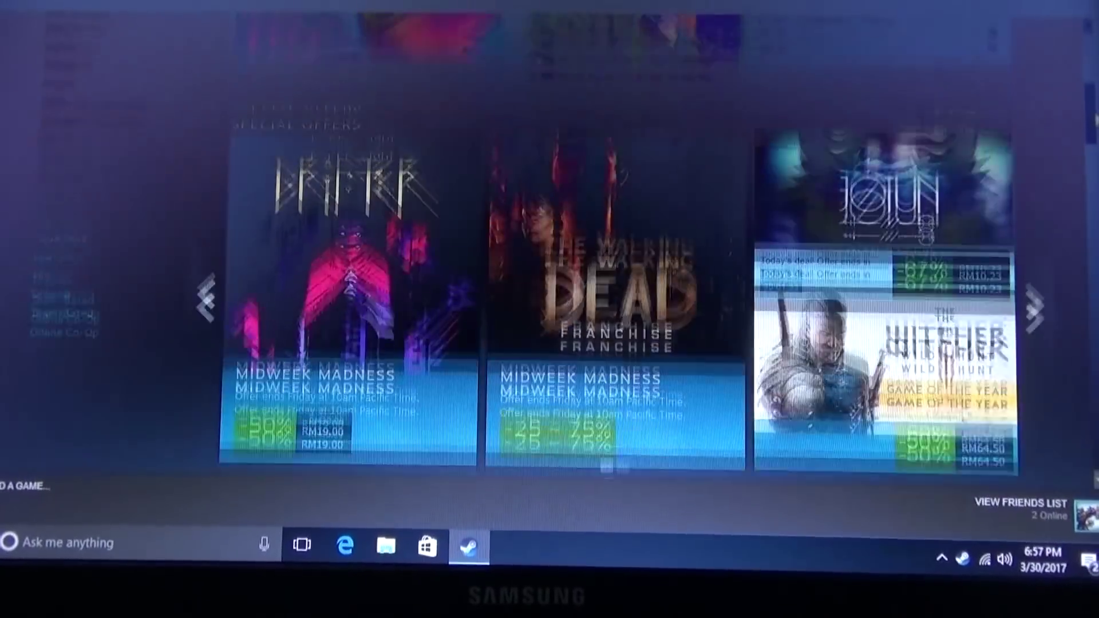
scroll(601, 259, "up", 5)
scroll(601, 258, "up", 5)
scroll(602, 258, "up", 5)
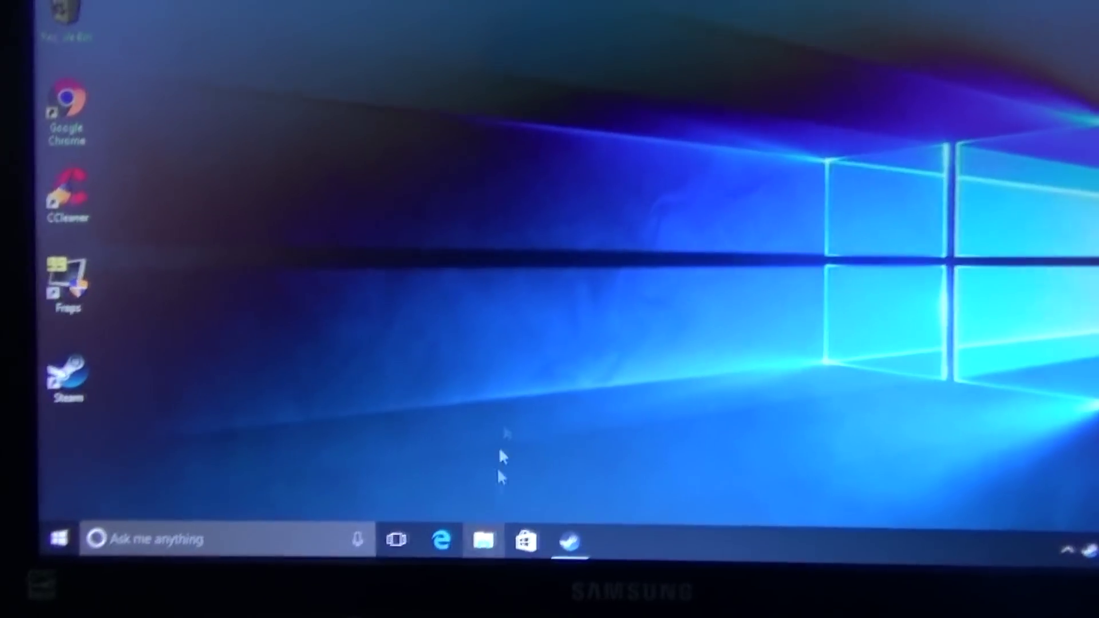
Open File Explorer on Local Disk (C:) and look inside Program Files
key("super+e")
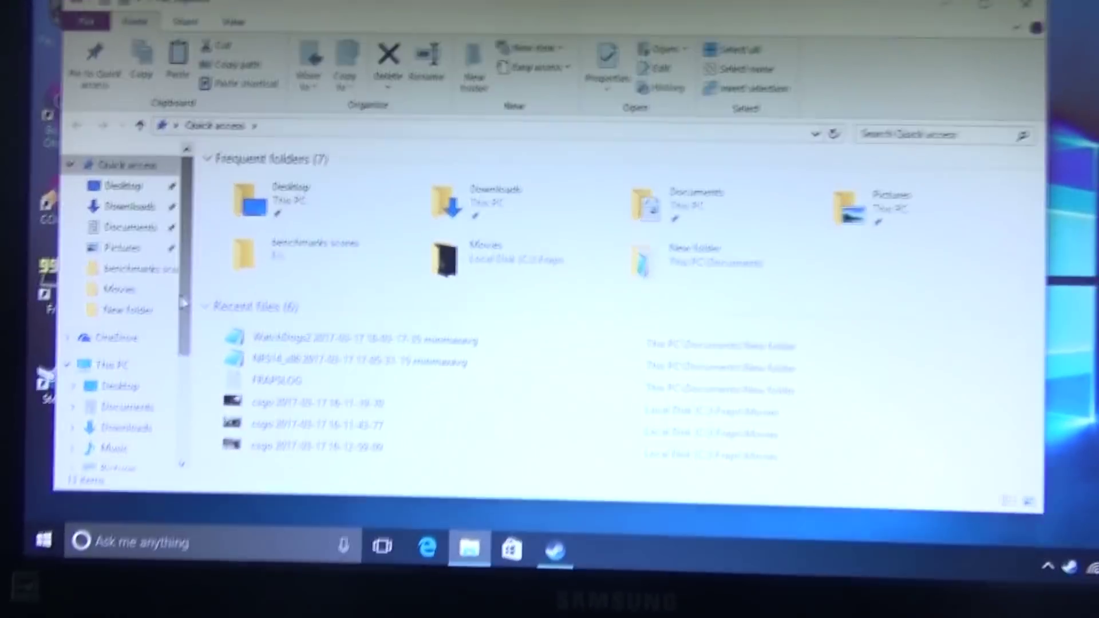
left_click_drag(183, 303, 173, 376)
left_click(142, 360)
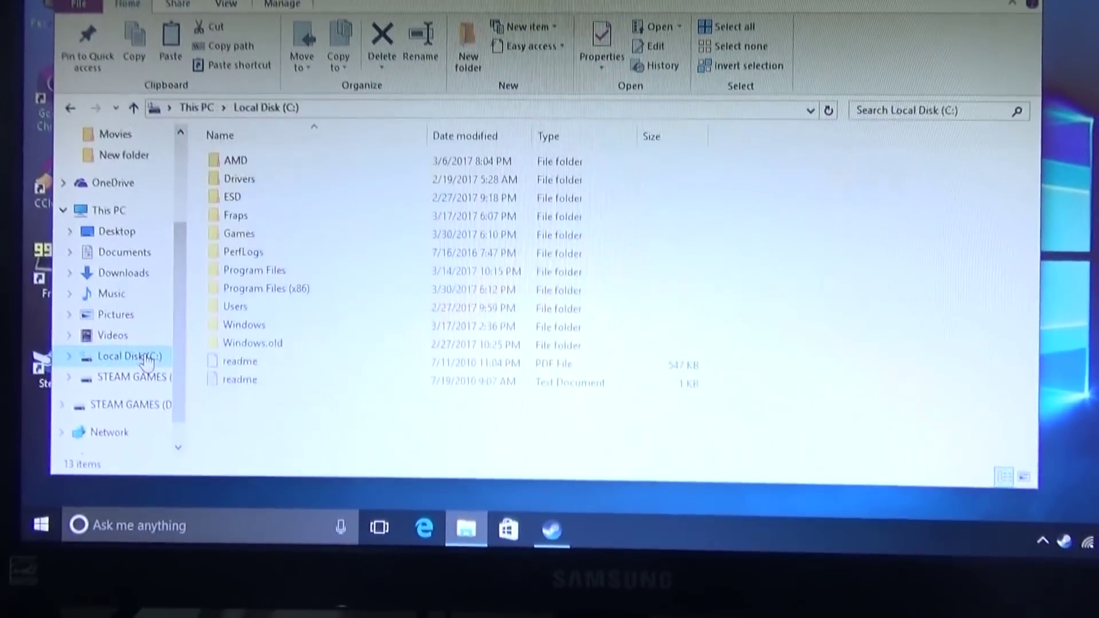
left_click(277, 255)
double_click(277, 256)
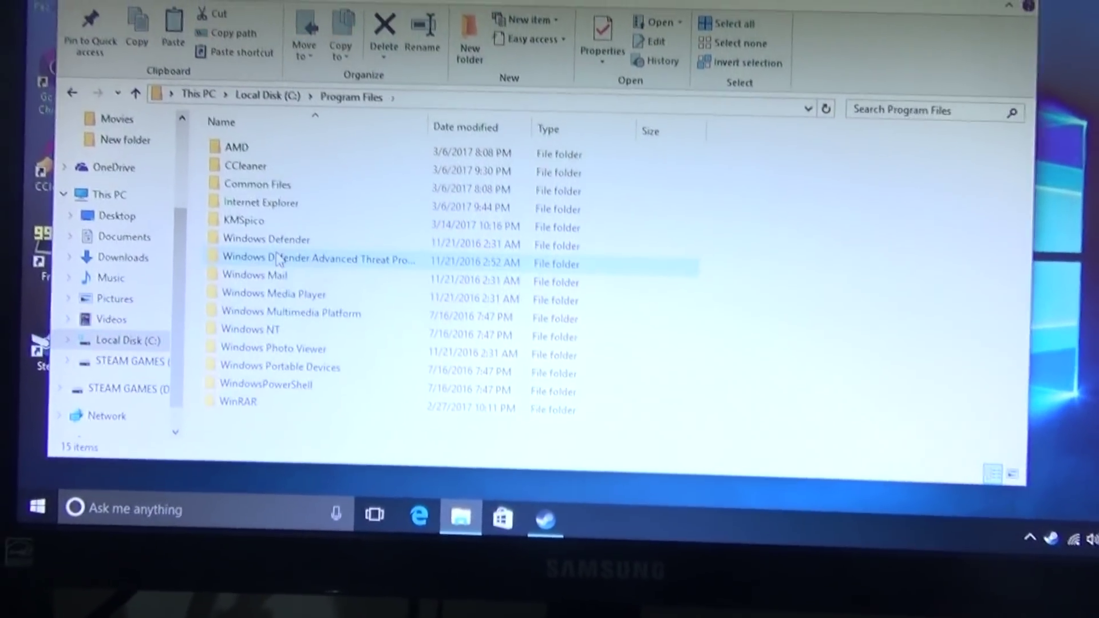
key("alt+Left")
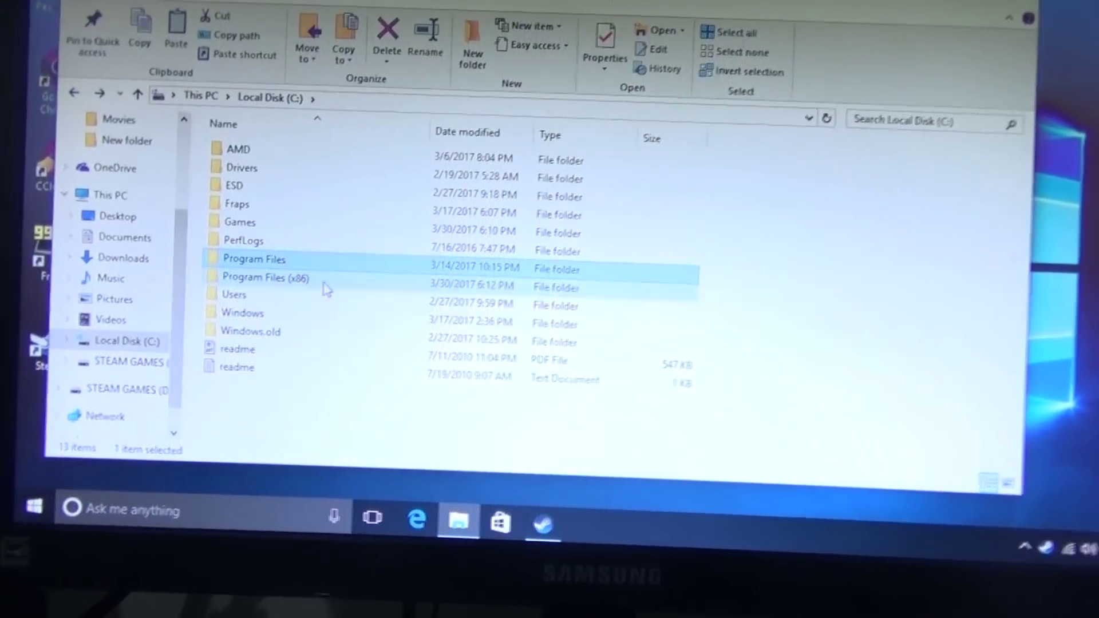
Go to Program Files (x86)\Steam\steamapps, find sourcemods empty, and go back up
double_click(319, 281)
double_click(267, 334)
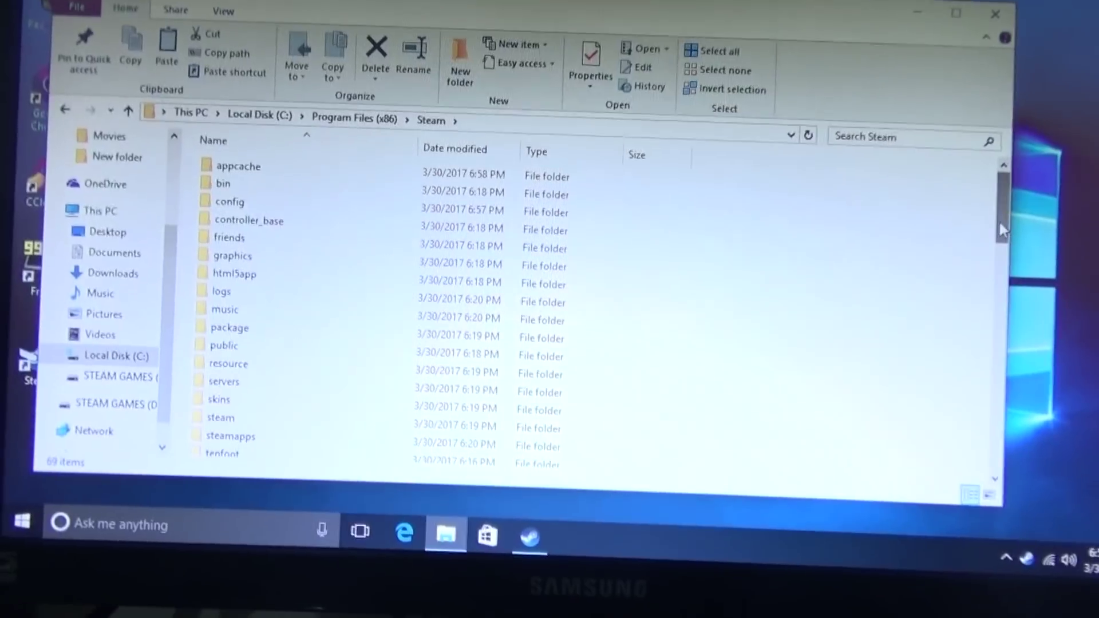
scroll(997, 240, "down", 2)
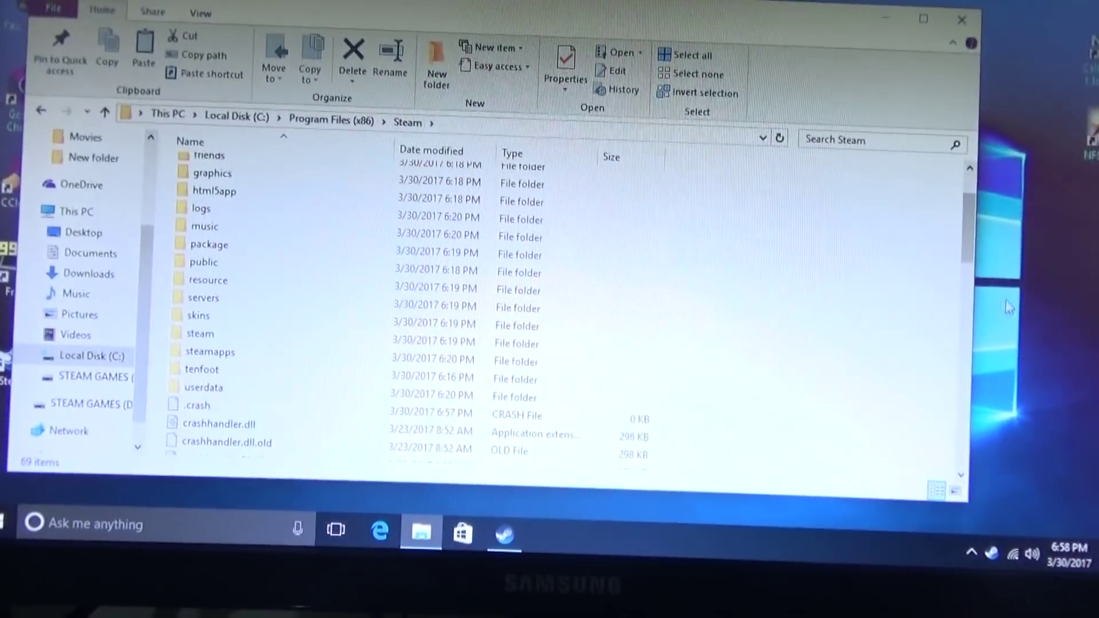
left_click(238, 367)
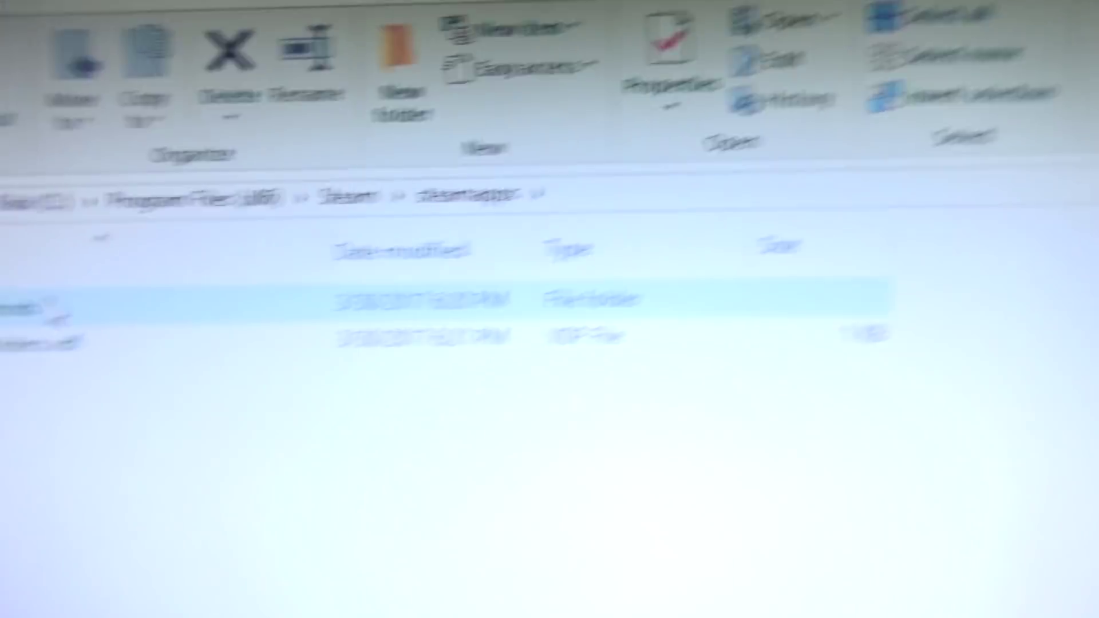
double_click(248, 184)
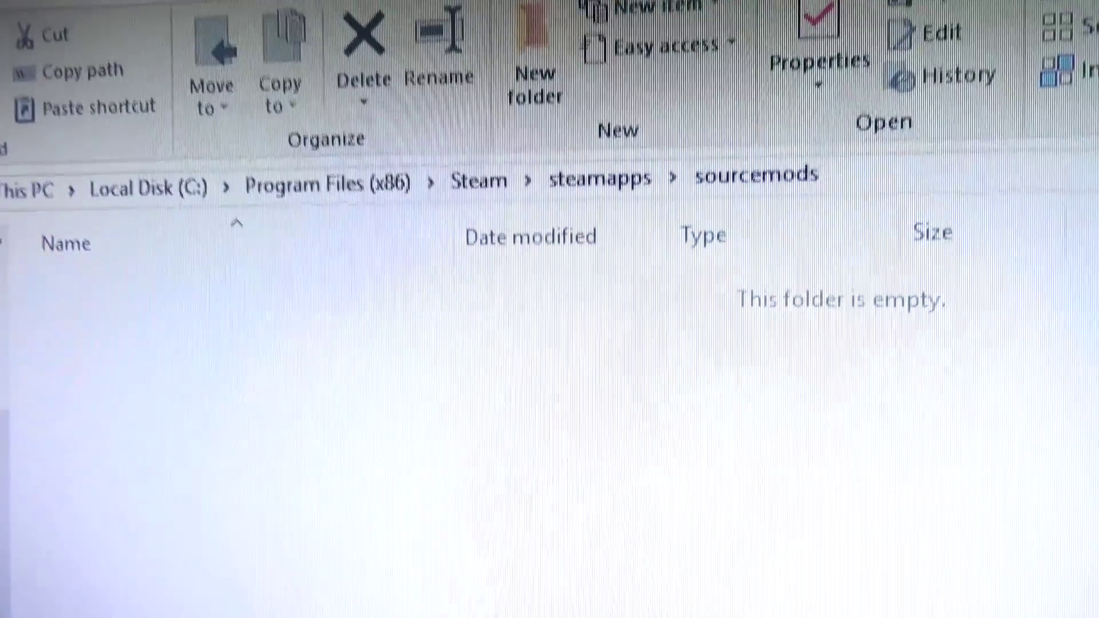
key("alt+Up")
key("alt+Up")
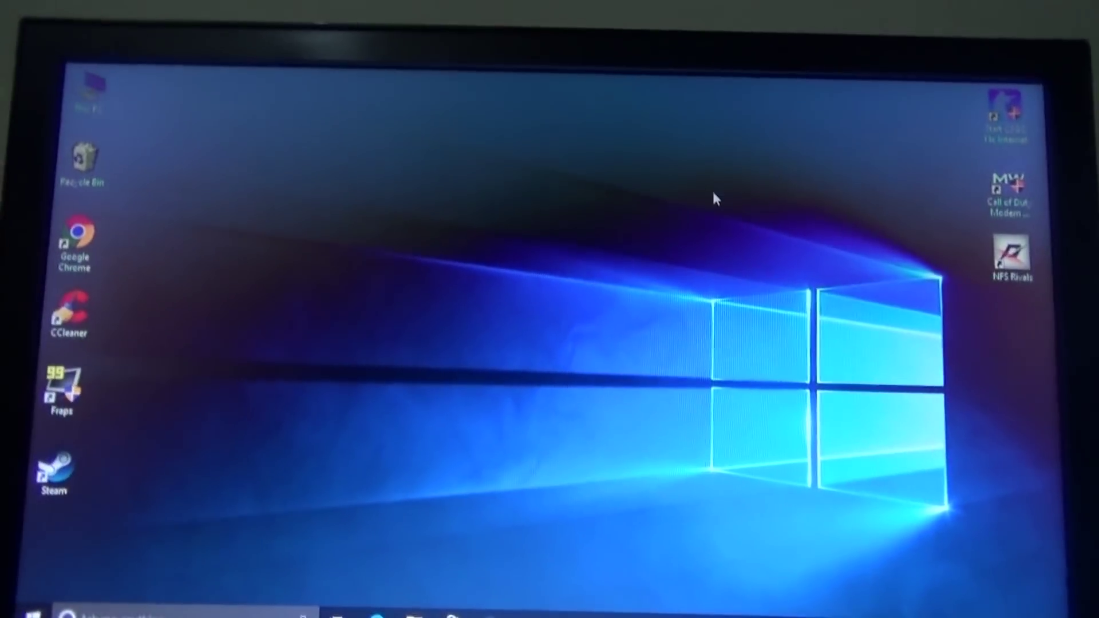
Refresh the desktop and bring the Steam window back from the taskbar
right_click(714, 215)
left_click(751, 263)
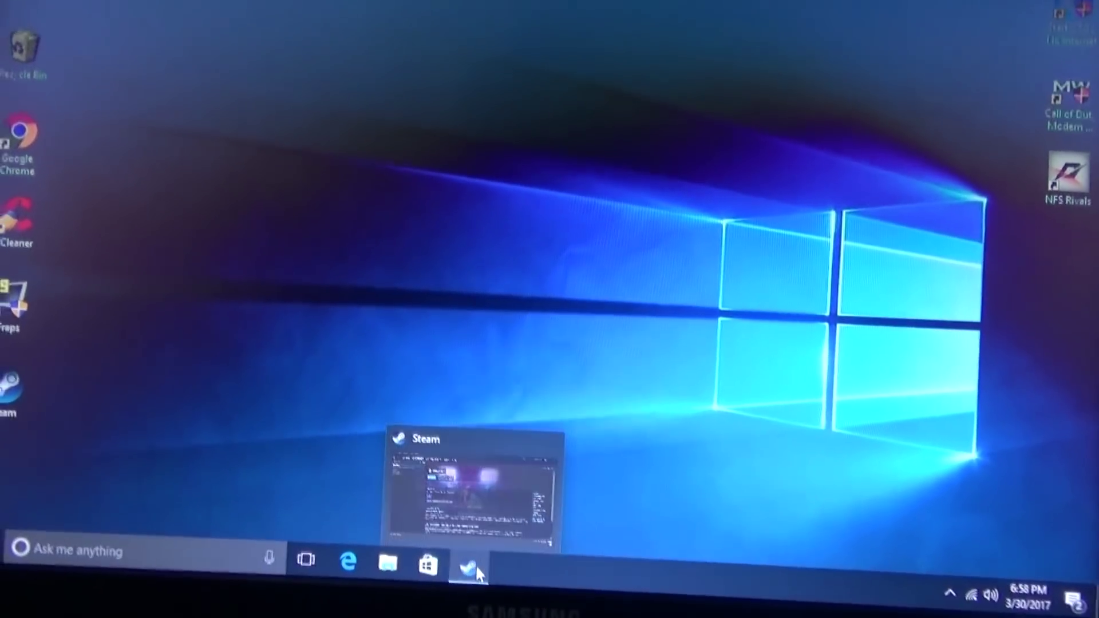
left_click(472, 566)
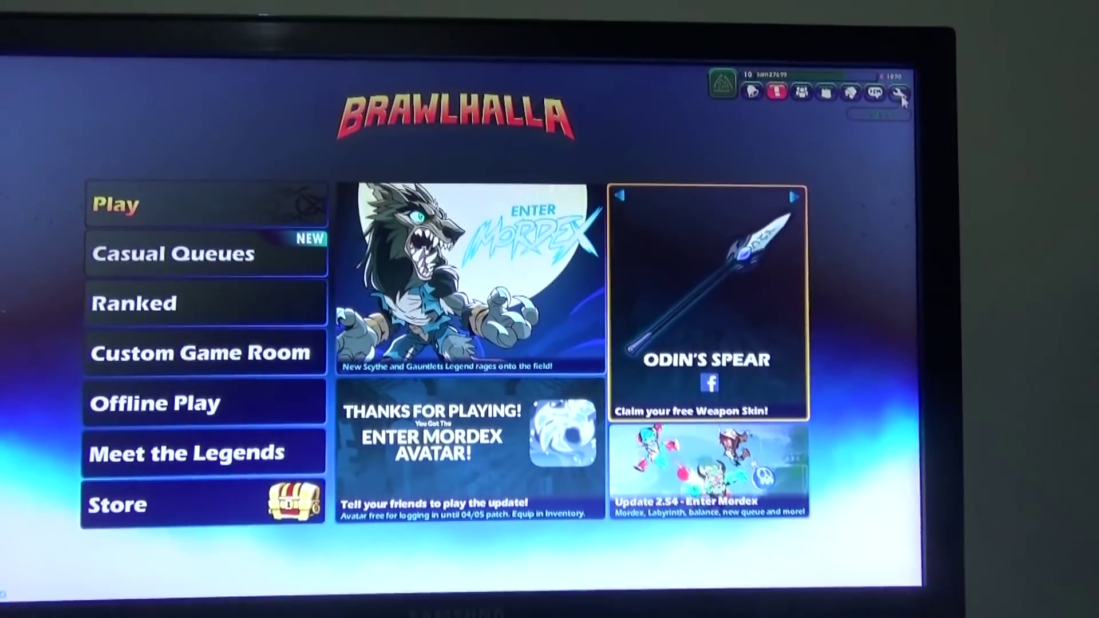
Open Brawlhalla's System Settings from the options list, then close the panel
left_click(908, 63)
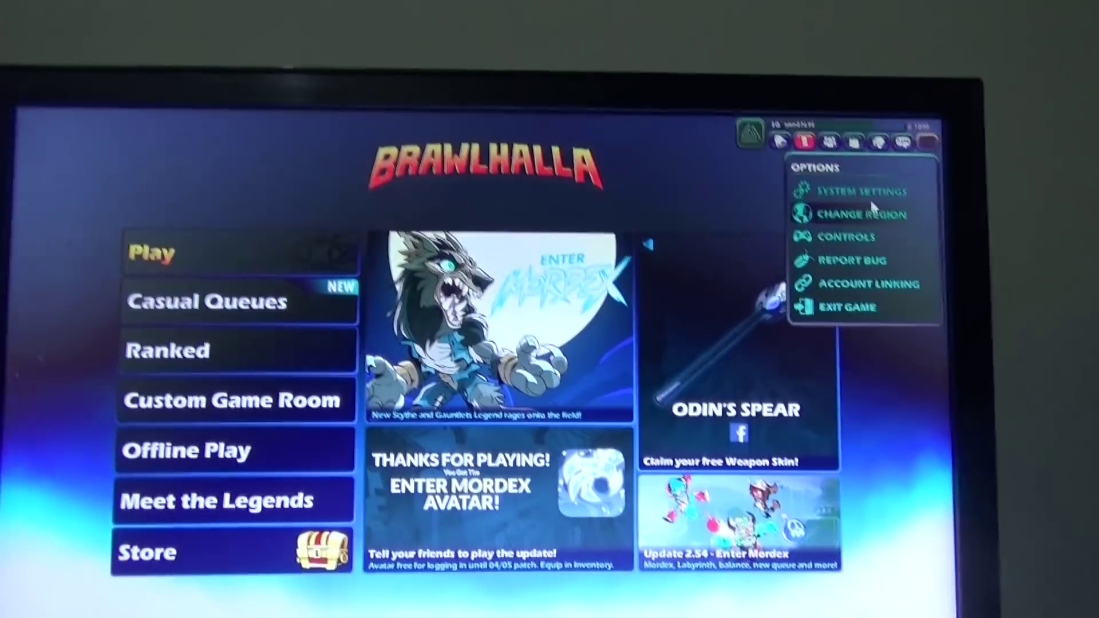
left_click(859, 157)
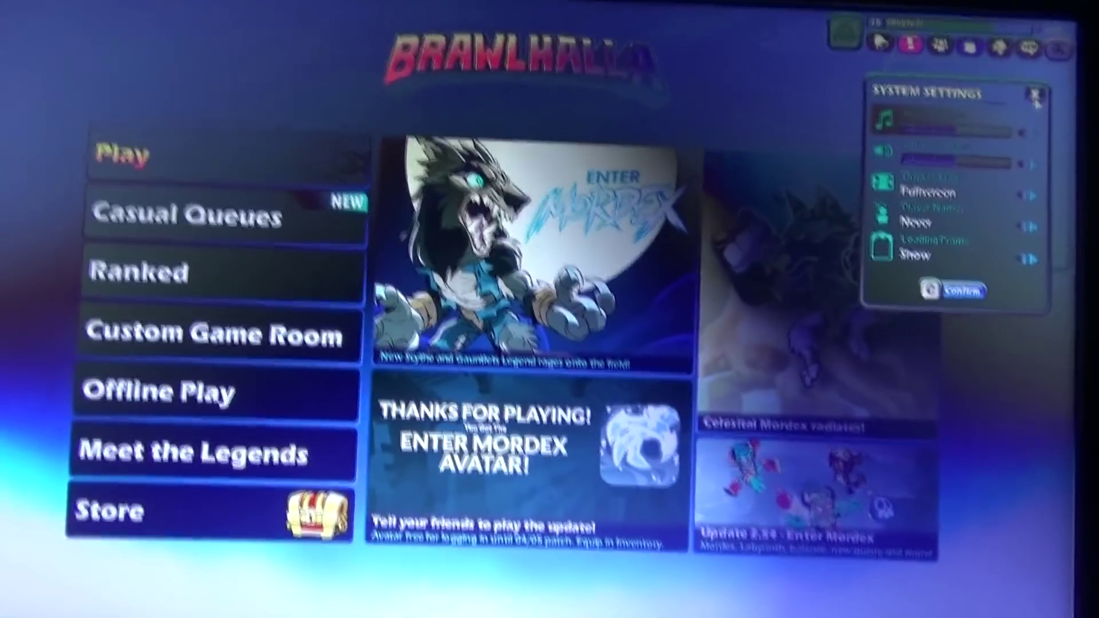
left_click(886, 159)
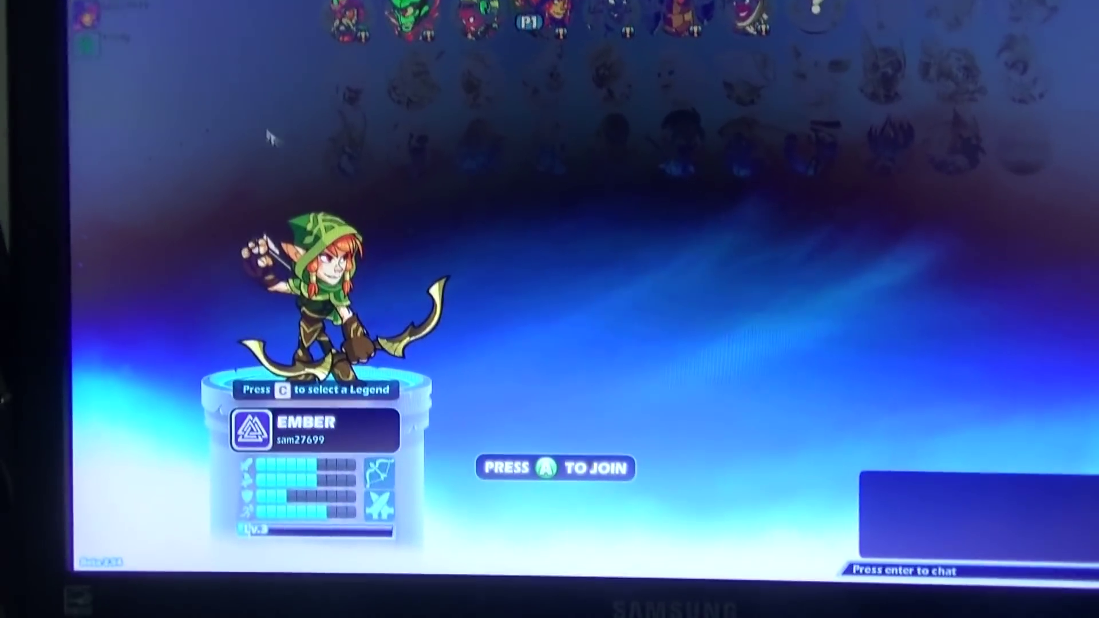
Start Offline Play Training, lock in Bödvar as Player 1, and confirm the map
key("Escape")
left_click(398, 349)
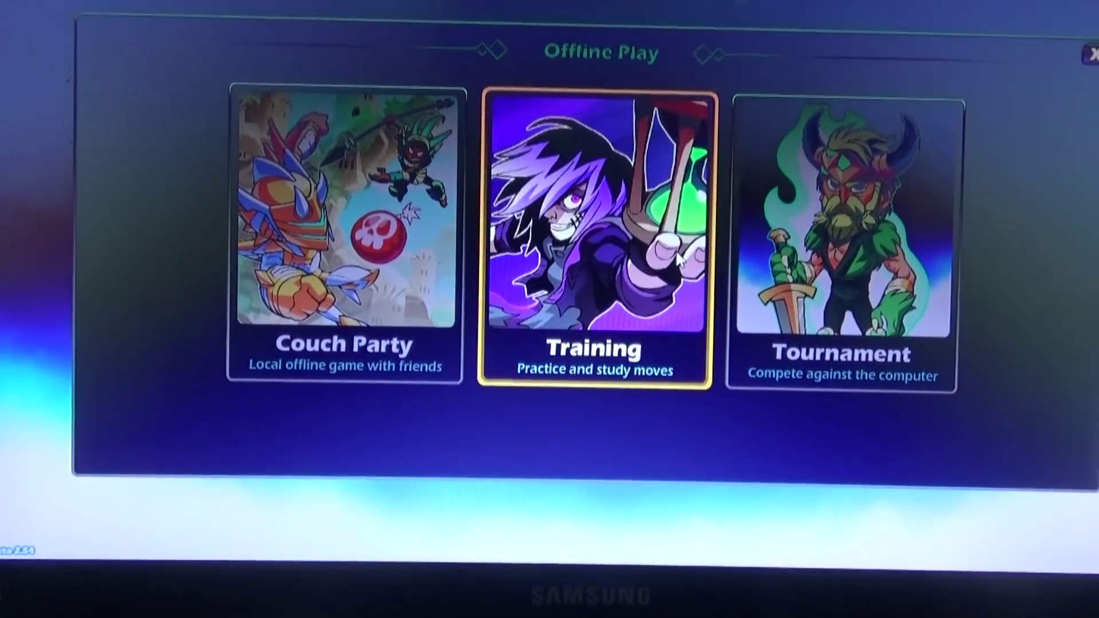
left_click(604, 225)
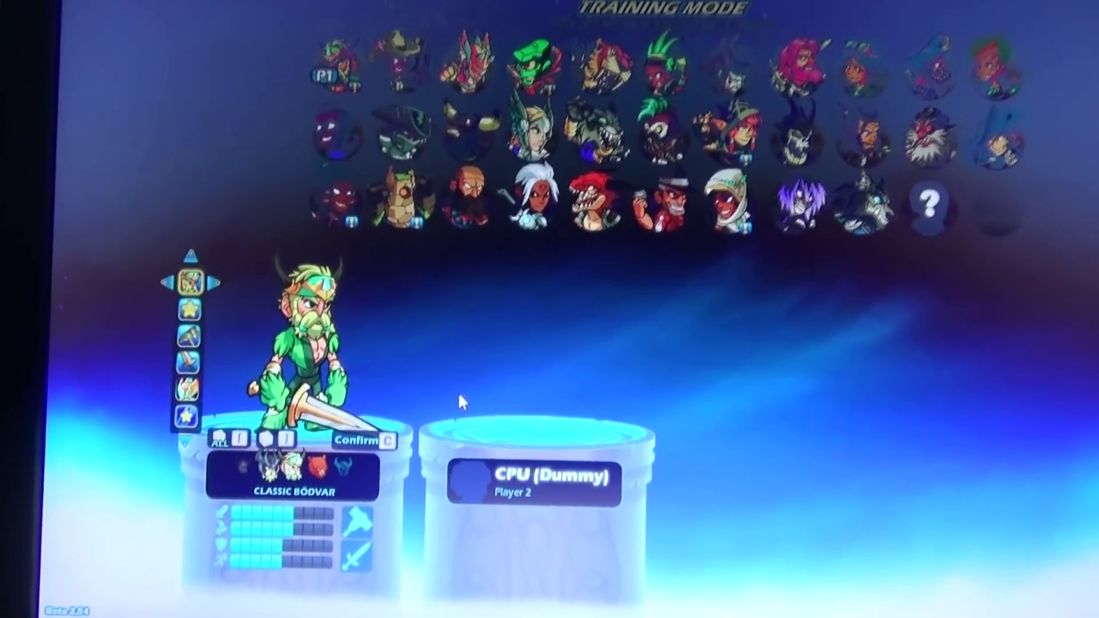
key("c")
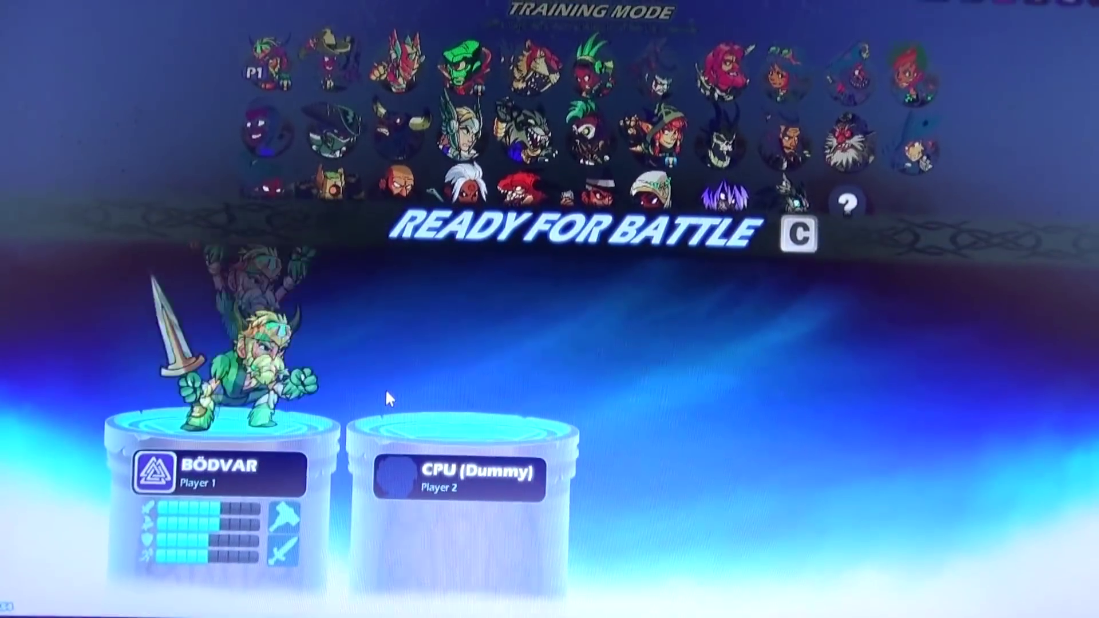
key("c")
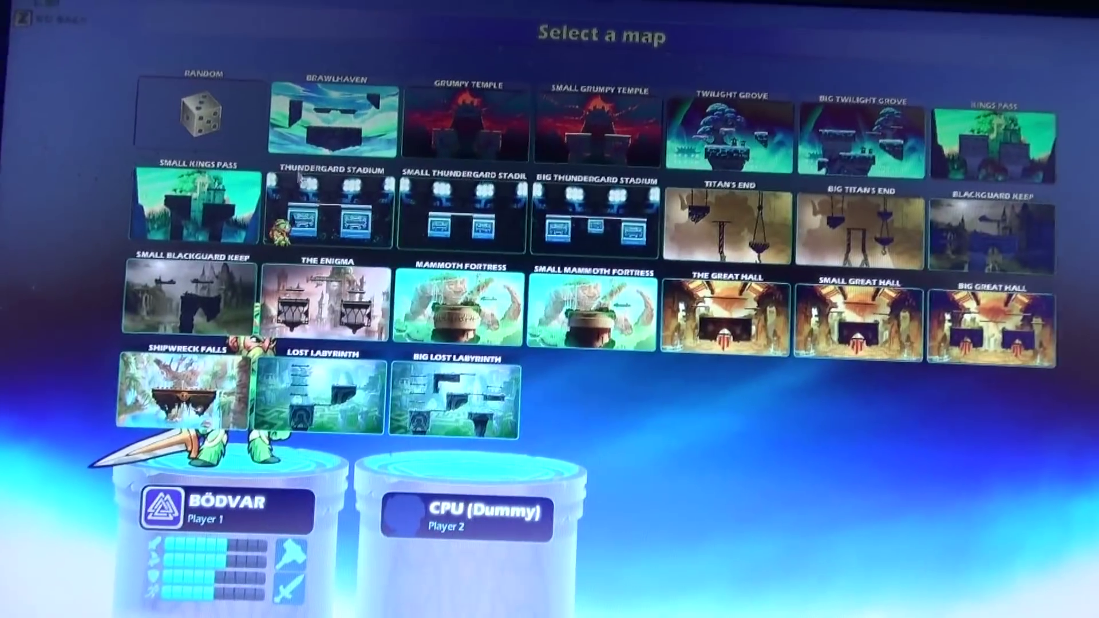
key("c")
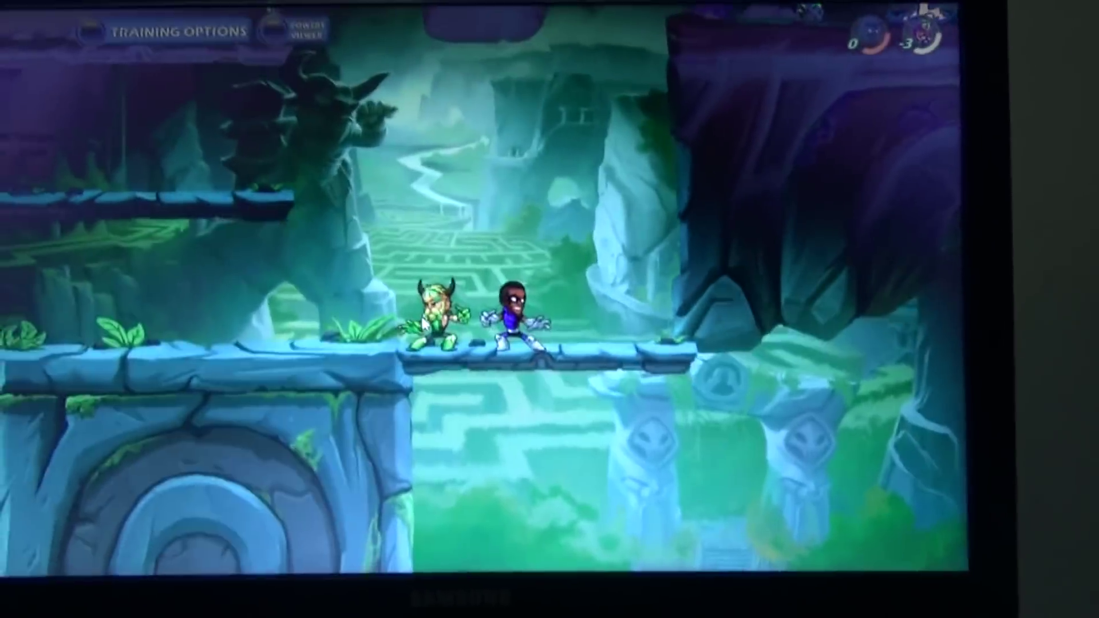
Pause and leave the Brawlhalla training match, backing out to the main menu
key("Escape")
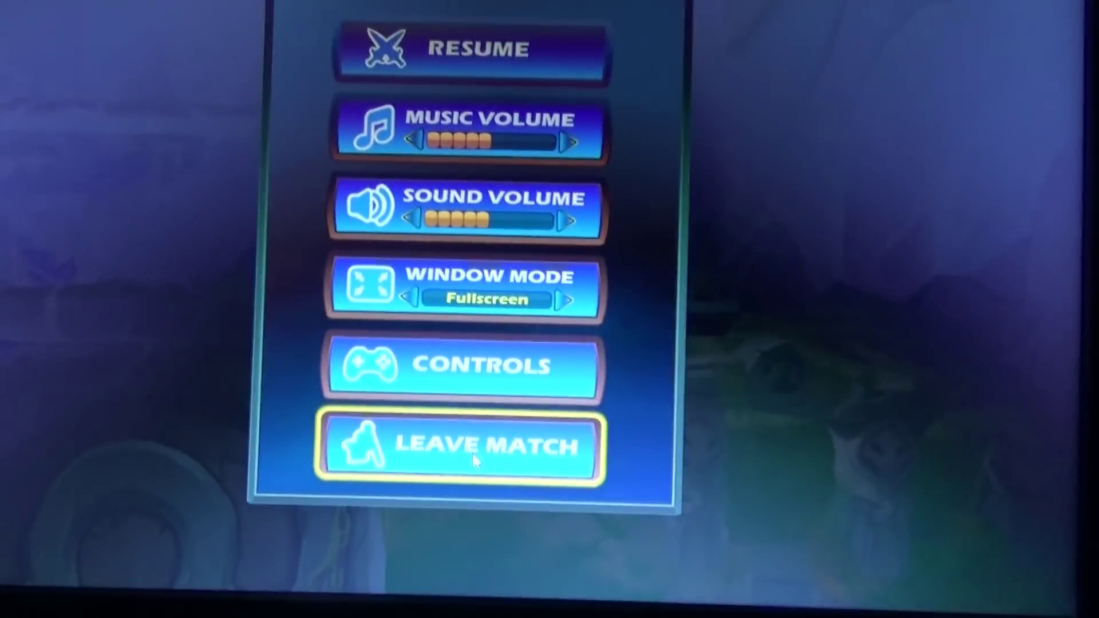
left_click(327, 499)
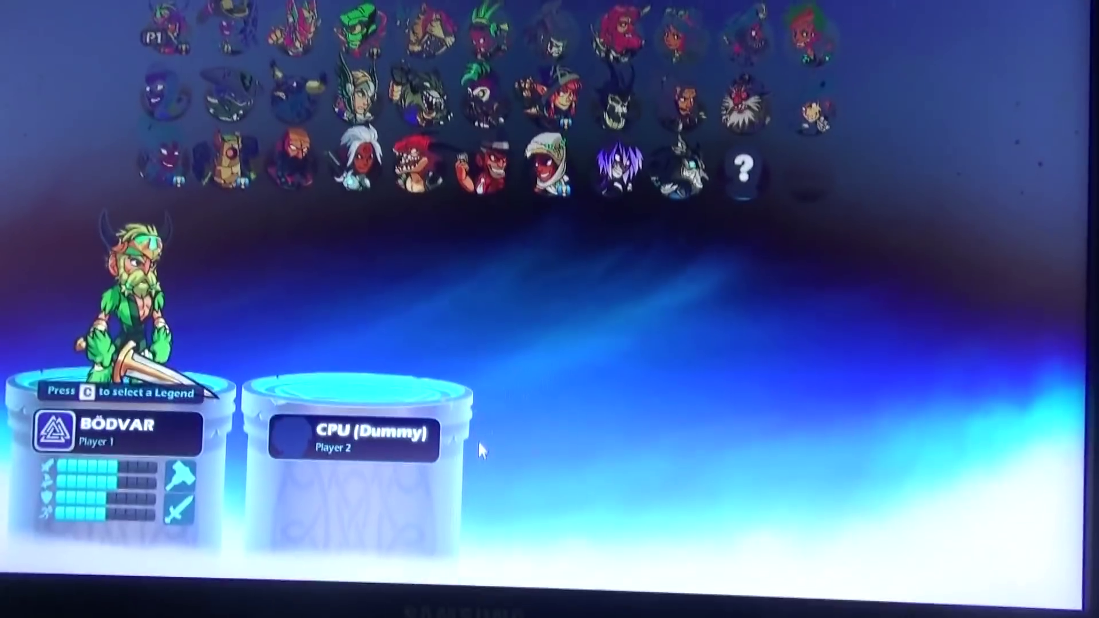
key("Escape")
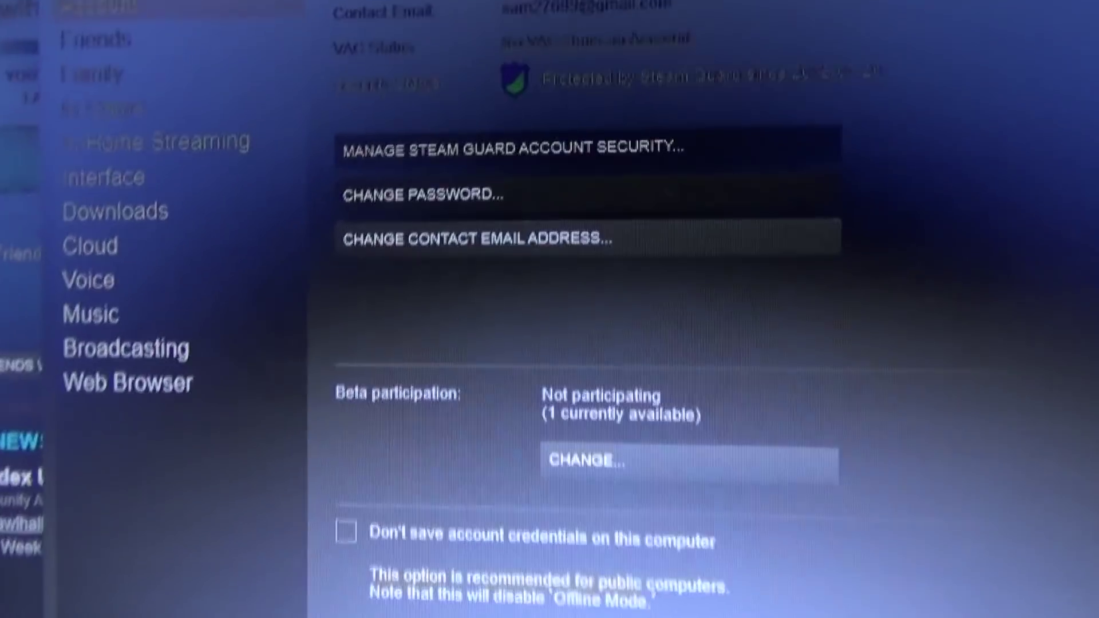
Check the Steam Library Folders in Download settings, browsing drives, then close the list
left_click(225, 311)
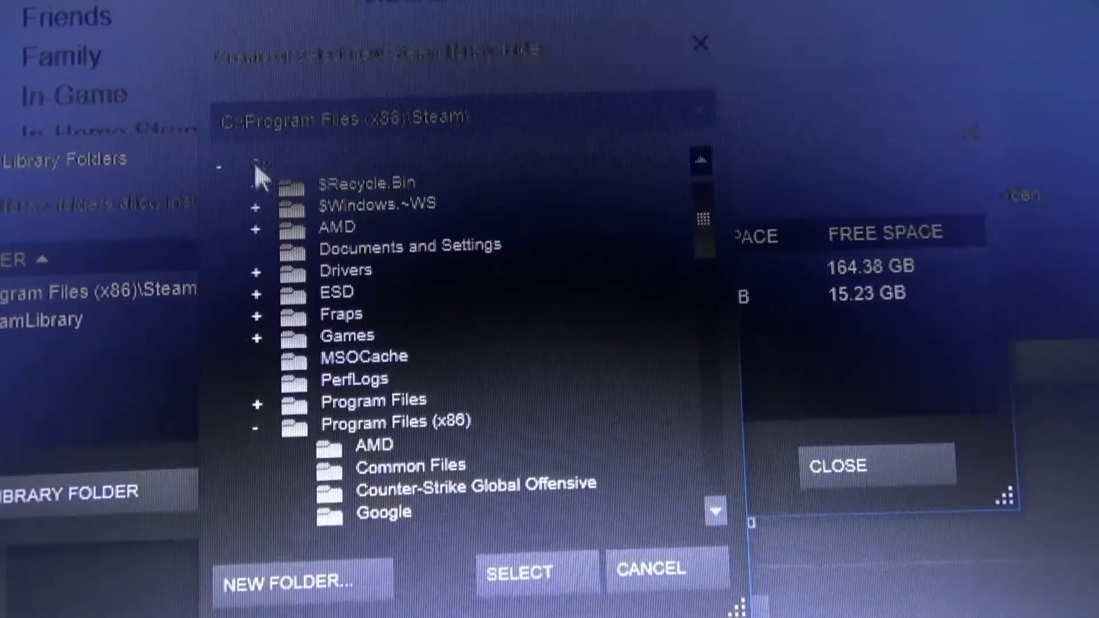
left_click(229, 176)
left_click(403, 136)
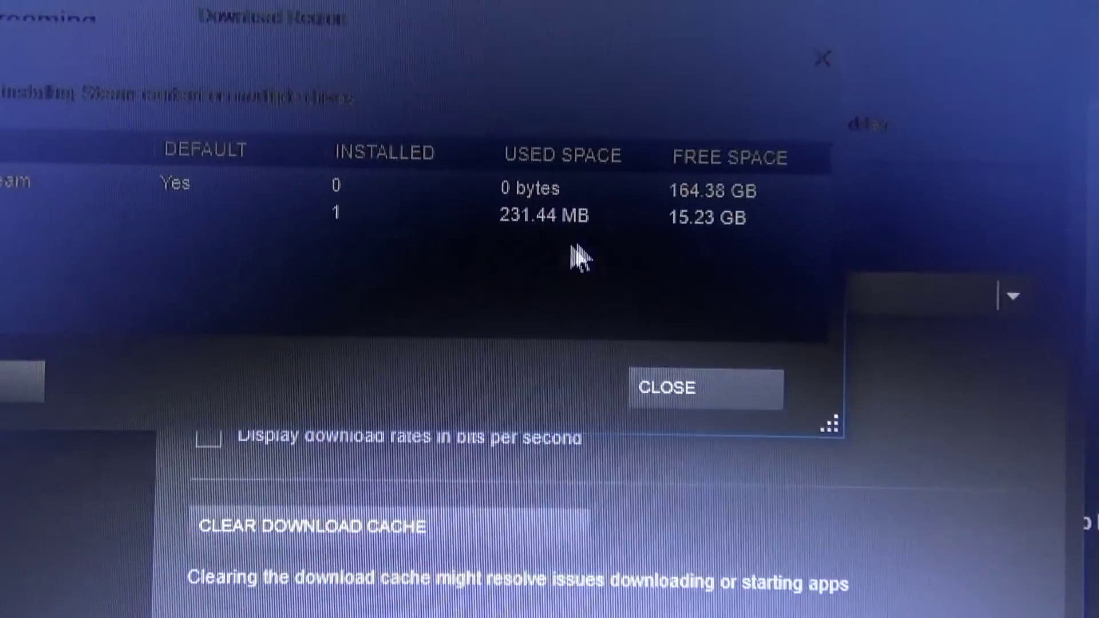
left_click(720, 378)
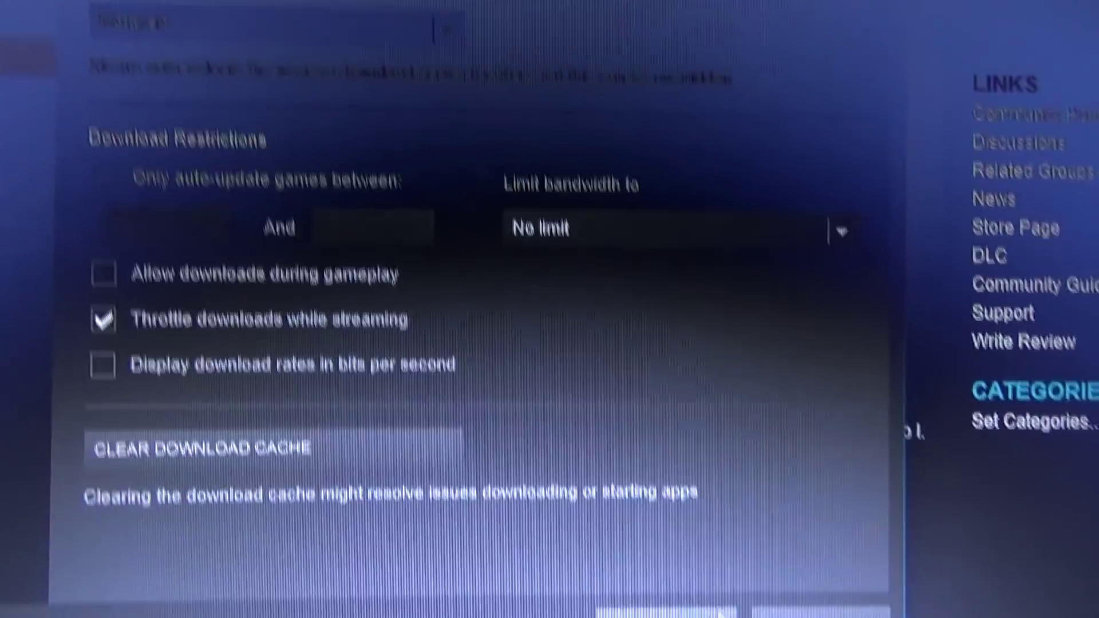